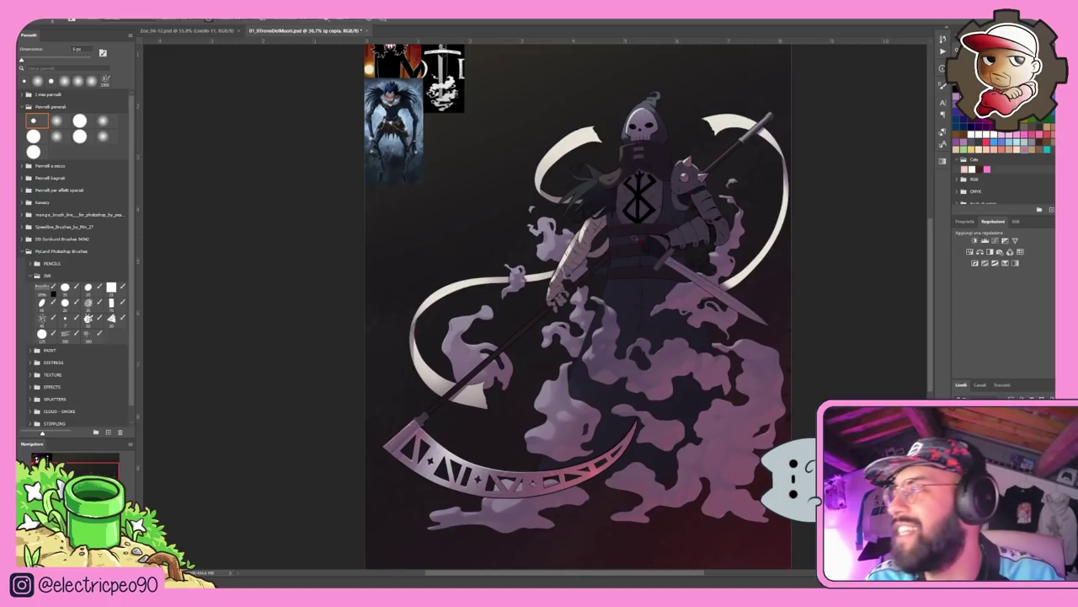
# Create a new A4 document, 210 × 297 mm at 300 pixels per inch, and add an empty layer
pyautogui.click(35, 10)
pyautogui.click(34, 22)
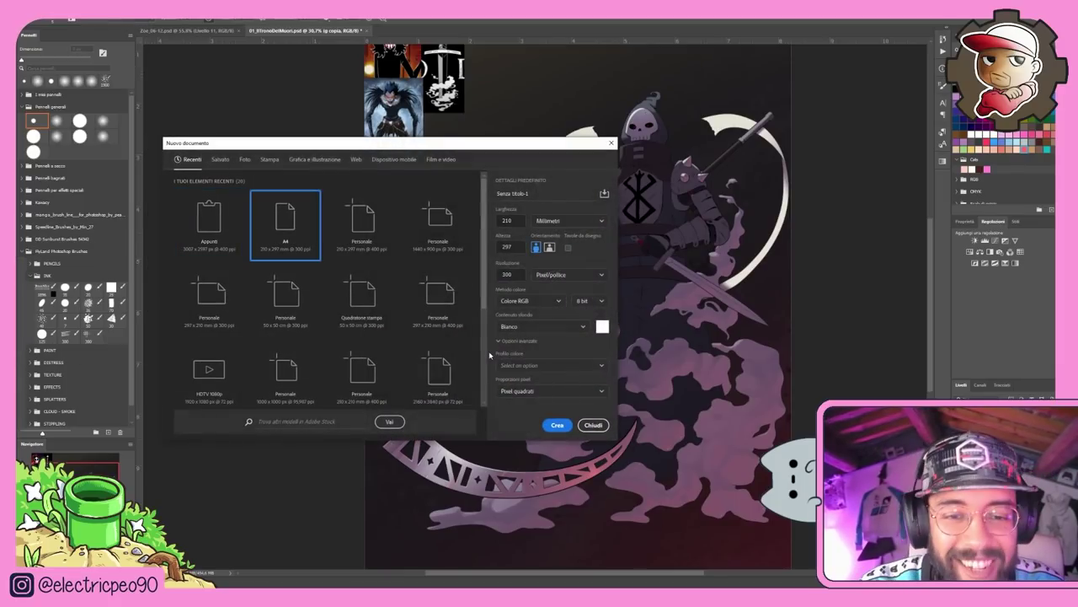
pyautogui.click(557, 425)
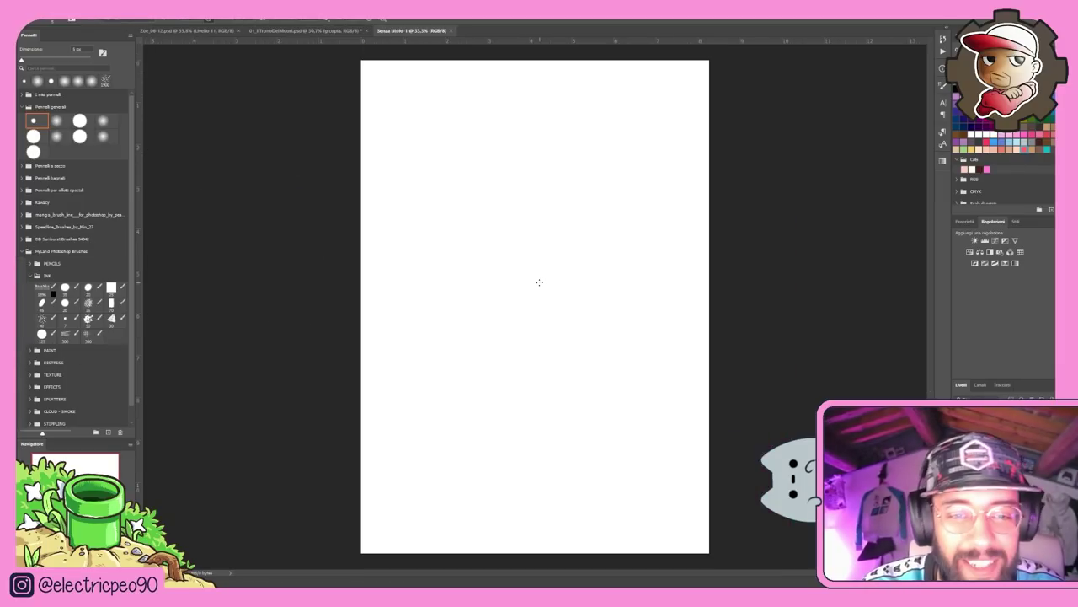
pyautogui.press('v')
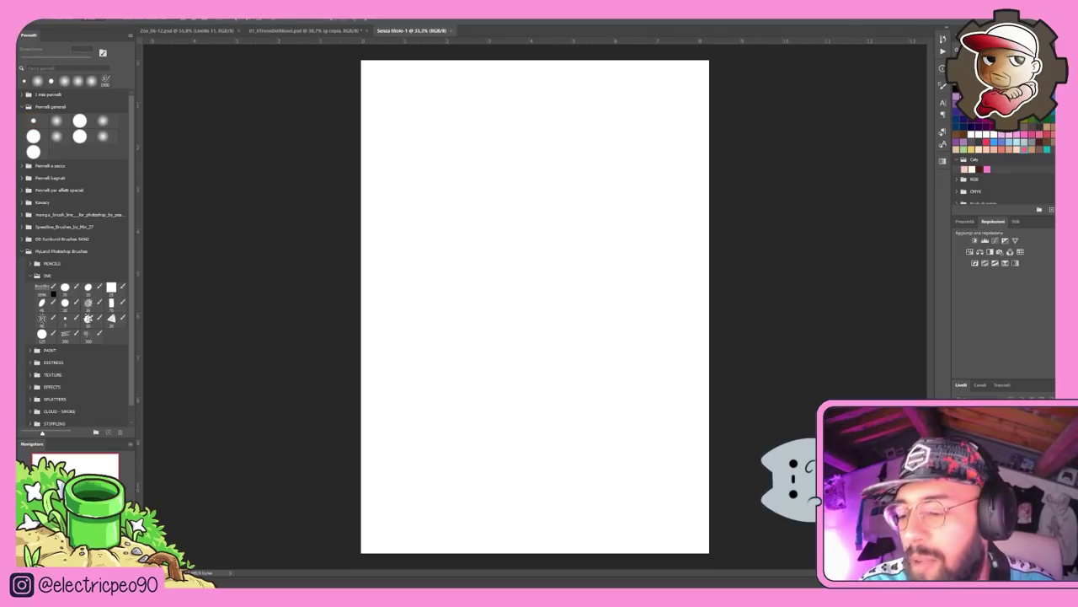
pyautogui.hotkey('ctrl', 'alt', 'shift', 'n')
pyautogui.hotkey('ctrl', '+')
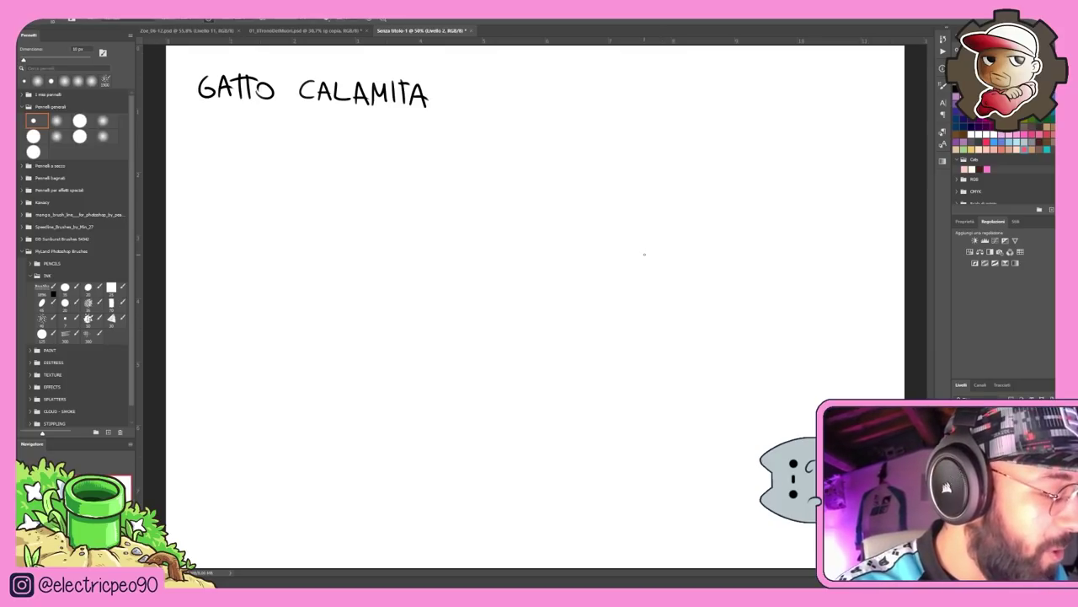
# Sketch a round cat head with two pointed ears, a centre guideline and slanted eyes below the title
pyautogui.moveTo(515, 213); pyautogui.dragTo(511, 214)
pyautogui.moveTo(545, 204); pyautogui.dragTo(588, 182)
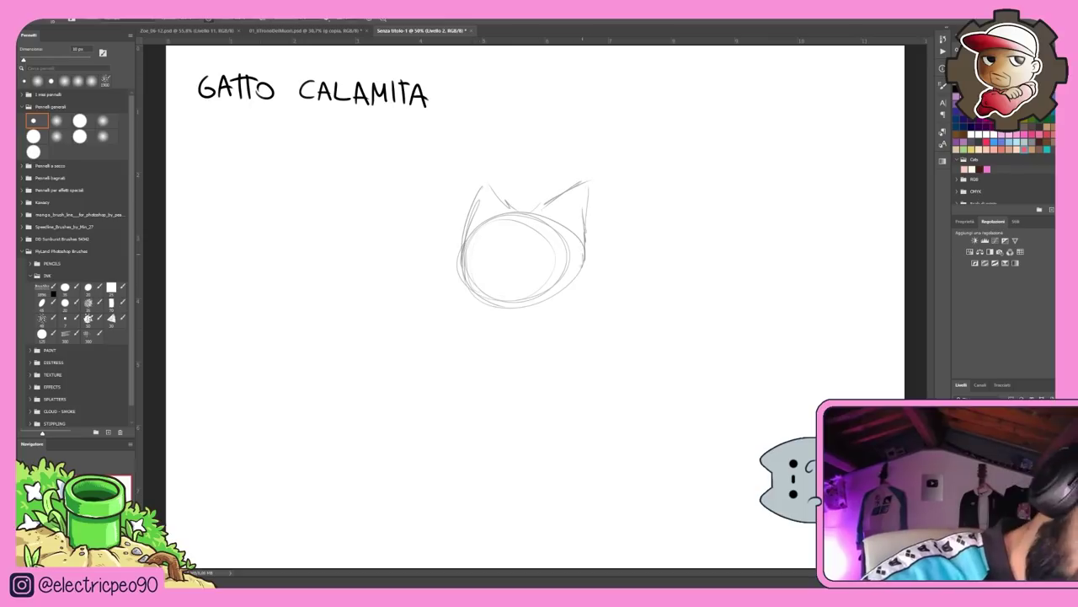
pyautogui.moveTo(510, 217); pyautogui.dragTo(508, 300)
pyautogui.moveTo(526, 278); pyautogui.dragTo(556, 265)
# Sketch an arched horseshoe body under the head and rough in the small detached magnet limbs around it
pyautogui.moveTo(465, 303); pyautogui.dragTo(457, 415)
pyautogui.moveTo(570, 295); pyautogui.dragTo(593, 417)
pyautogui.moveTo(666, 278); pyautogui.dragTo(664, 332)
pyautogui.moveTo(388, 268); pyautogui.dragTo(432, 305)
pyautogui.moveTo(449, 469); pyautogui.dragTo(490, 497)
# Ink the cat's head in thick black lines, including both ears, the slanted black eyes and the jaw
pyautogui.moveTo(462, 278); pyautogui.dragTo(487, 167)
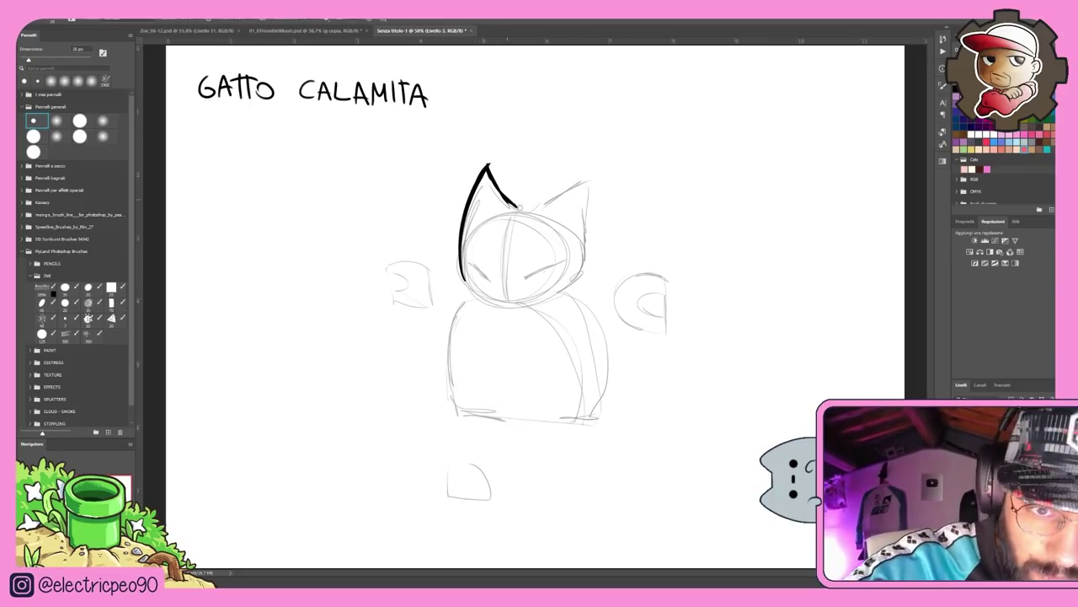
pyautogui.moveTo(539, 206); pyautogui.dragTo(585, 270)
pyautogui.moveTo(528, 274); pyautogui.dragTo(556, 265)
pyautogui.moveTo(477, 258); pyautogui.dragTo(485, 279)
pyautogui.moveTo(463, 282); pyautogui.dragTo(569, 291)
# Ink the two floating horseshoe-magnet hands on either side of the cat in thick black lines
pyautogui.moveTo(637, 276); pyautogui.dragTo(652, 334)
pyautogui.moveTo(664, 296); pyautogui.dragTo(665, 326)
pyautogui.moveTo(637, 278); pyautogui.dragTo(666, 293)
pyautogui.moveTo(644, 312); pyautogui.dragTo(665, 312)
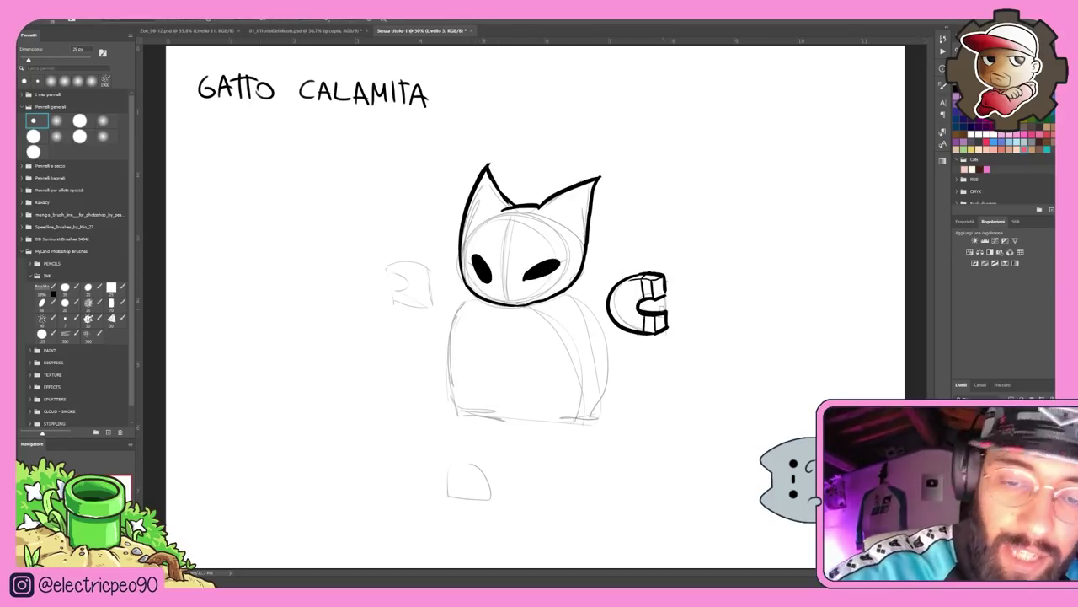
pyautogui.moveTo(389, 263)
pyautogui.mouseDown()
pyautogui.moveTo(406, 305)
pyautogui.moveTo(421, 306)
pyautogui.mouseUp()
# Ink the horseshoe-magnet body with lines separating its pole ends, plus the two small magnet feet
pyautogui.moveTo(480, 299)
pyautogui.mouseDown()
pyautogui.moveTo(455, 411)
pyautogui.moveTo(548, 418)
pyautogui.mouseUp()
pyautogui.moveTo(567, 292); pyautogui.dragTo(610, 408)
pyautogui.moveTo(544, 309); pyautogui.dragTo(588, 416)
pyautogui.moveTo(448, 374); pyautogui.dragTo(512, 369)
pyautogui.moveTo(546, 378); pyautogui.dragTo(610, 367)
pyautogui.moveTo(416, 460); pyautogui.dragTo(448, 504)
pyautogui.moveTo(631, 461); pyautogui.dragTo(604, 511)
# Fill the whole magnet cat with grey and colour the upper tip of each magnet hand red
pyautogui.click(681, 346)
pyautogui.hotkey('alt', 'BackSpace')
pyautogui.moveTo(653, 279); pyautogui.dragTo(661, 292)
pyautogui.click(987, 142)
pyautogui.moveTo(392, 264); pyautogui.dragTo(402, 274)
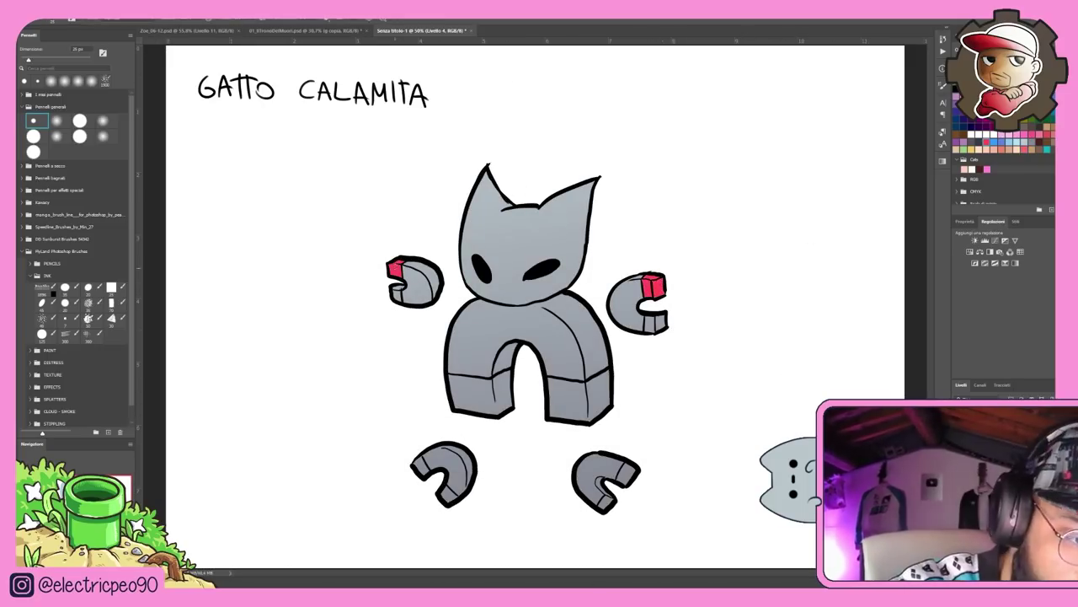
# Colour one tip of each magnet foot and the body's first pole red, and all the opposite poles blue
pyautogui.moveTo(416, 462); pyautogui.dragTo(425, 472)
pyautogui.moveTo(627, 465); pyautogui.dragTo(626, 481)
pyautogui.moveTo(451, 379)
pyautogui.mouseDown()
pyautogui.moveTo(490, 381)
pyautogui.moveTo(506, 409)
pyautogui.mouseUp()
pyautogui.hotkey('alt', 'BackSpace')
pyautogui.hotkey('ctrl', 'd')
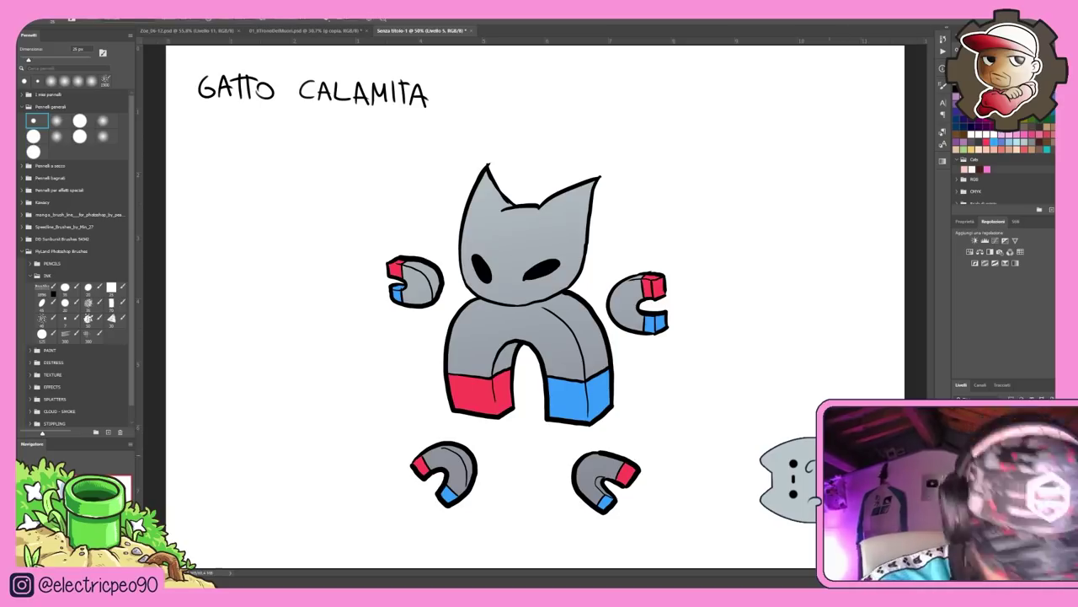
# Paint purple shadows on a new layer over the ears, head side, horseshoe body and small magnet limbs
pyautogui.hotkey('ctrl', 'shift', 'alt', 'n')
pyautogui.moveTo(488, 174); pyautogui.dragTo(509, 209)
pyautogui.moveTo(590, 184); pyautogui.dragTo(514, 301)
pyautogui.moveTo(556, 310); pyautogui.dragTo(600, 371)
pyautogui.moveTo(600, 376); pyautogui.dragTo(597, 418)
pyautogui.moveTo(511, 345); pyautogui.dragTo(502, 411)
pyautogui.moveTo(660, 280); pyautogui.dragTo(661, 328)
pyautogui.moveTo(449, 450); pyautogui.dragTo(463, 489)
pyautogui.moveTo(414, 265); pyautogui.dragTo(434, 295)
# Soften the shading along the side of the head and body with a soft round brush
pyautogui.rightClick(585, 289)
pyautogui.click(691, 405)
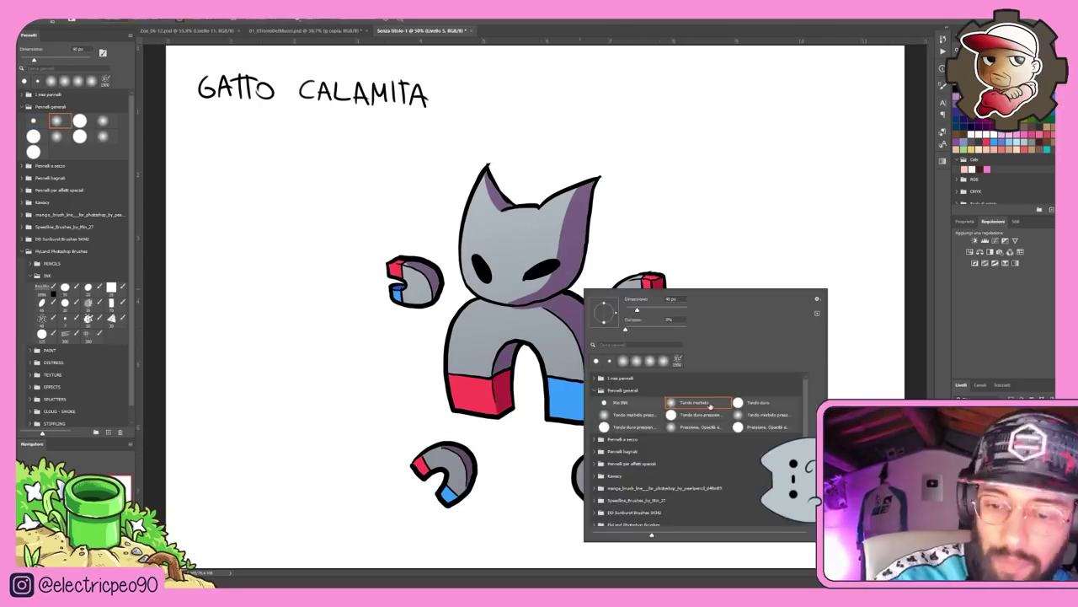
pyautogui.moveTo(575, 193)
pyautogui.mouseDown()
pyautogui.moveTo(531, 295)
pyautogui.moveTo(598, 362)
pyautogui.mouseUp()
# Recolour the cat's head white and paint red pupils inside both black eyes
pyautogui.click(524, 245)
pyautogui.hotkey('alt', 'BackSpace')
pyautogui.hotkey('ctrl', 'z')
pyautogui.hotkey('ctrl', 'd')
pyautogui.press('b')
pyautogui.moveTo(532, 273); pyautogui.dragTo(550, 267)
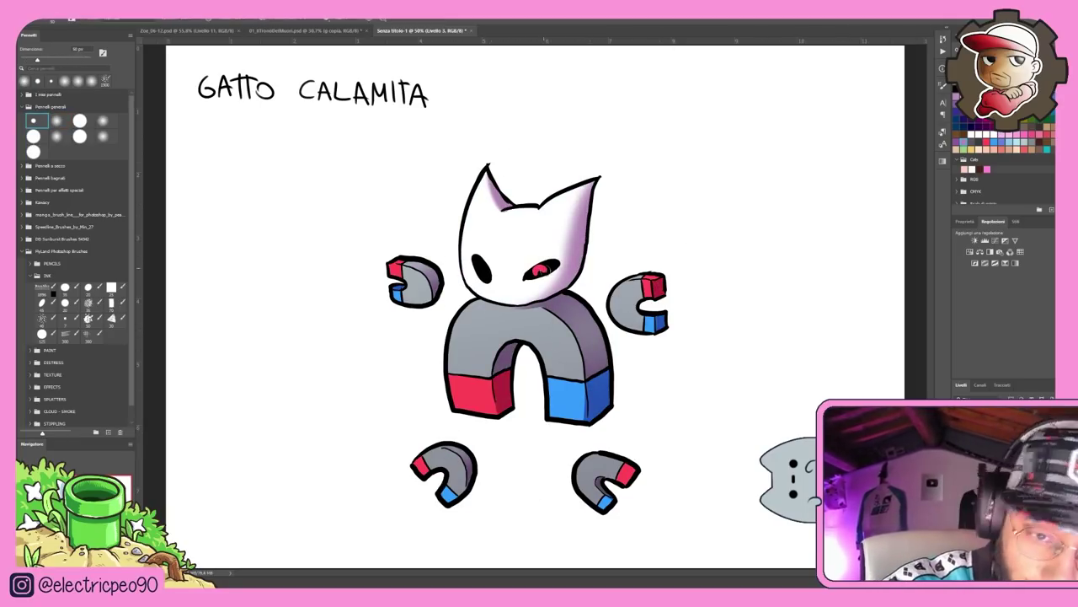
pyautogui.moveTo(480, 268); pyautogui.dragTo(487, 278)
# Add a soft red glow around both eyes on a new layer, redoing it with a smaller soft brush
pyautogui.click(57, 121)
pyautogui.hotkey('ctrl', 'shift', 'alt', 'n')
pyautogui.click(484, 271)
pyautogui.click(541, 269)
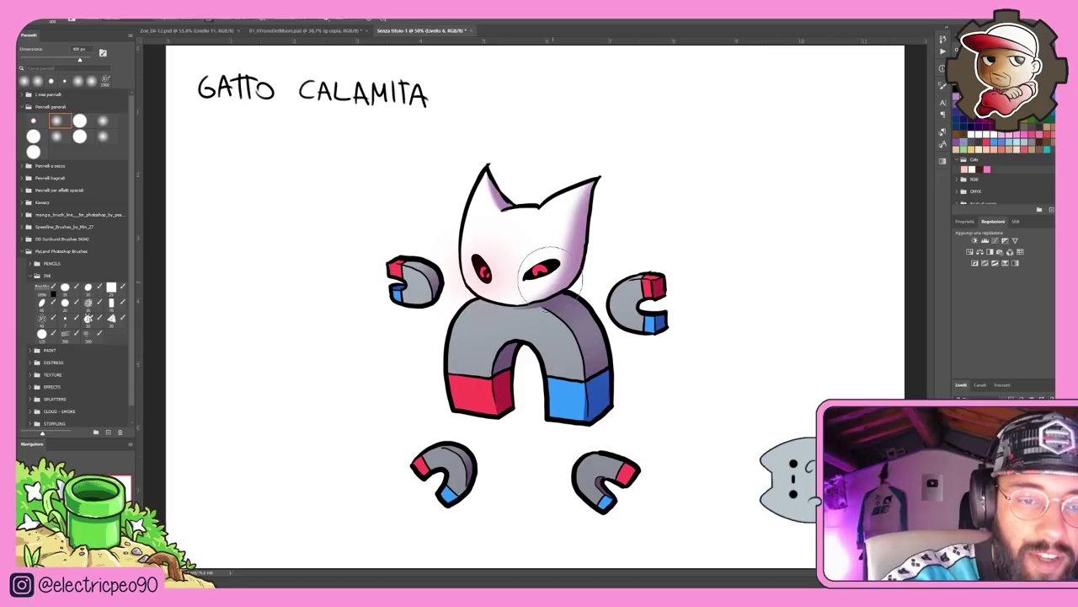
pyautogui.hotkey('ctrl', 'z')
pyautogui.click(484, 271)
pyautogui.click(539, 275)
# Bring the pencil sketch of a cat from the chat onto the canvas beside the magnet cat and enlarge it
pyautogui.scroll(-9, 726, 420)
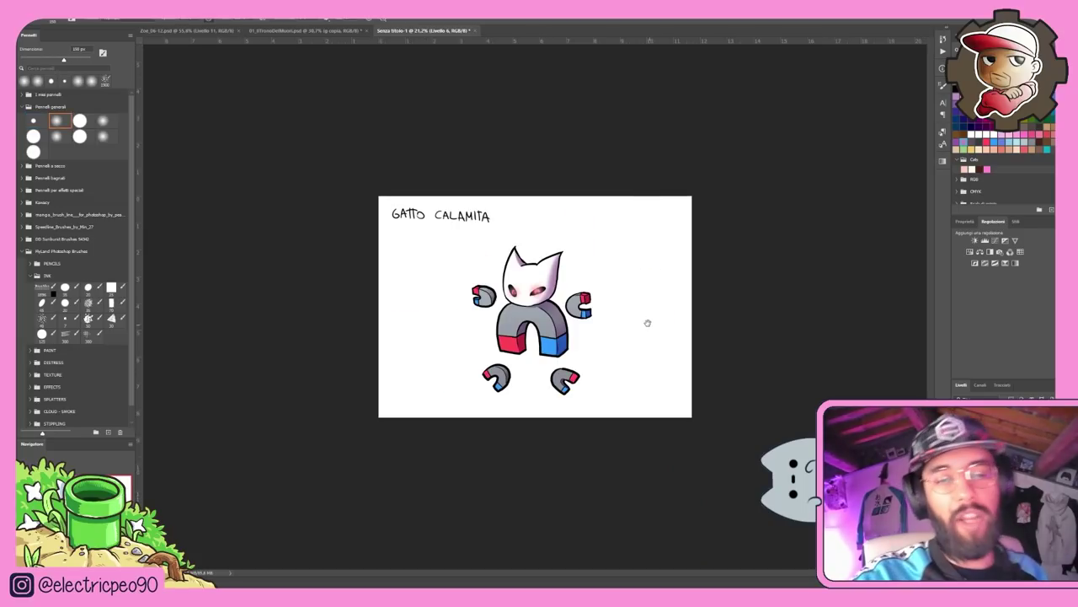
pyautogui.scroll(5, 646, 317)
pyautogui.scroll(-4, 576, 328)
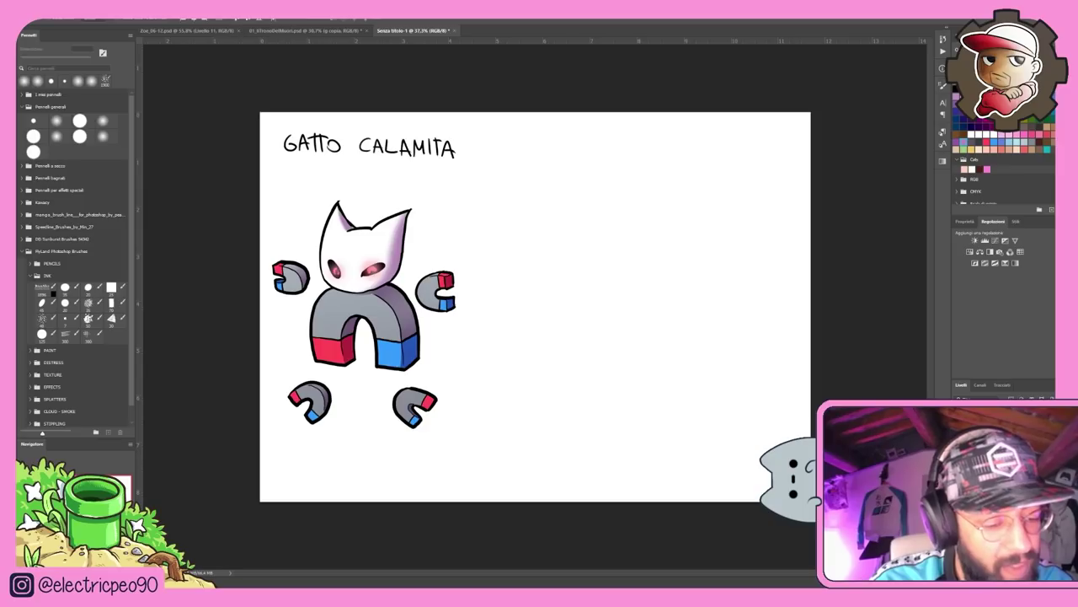
pyautogui.hotkey('alt', 'Tab')
pyautogui.click(608, 165)
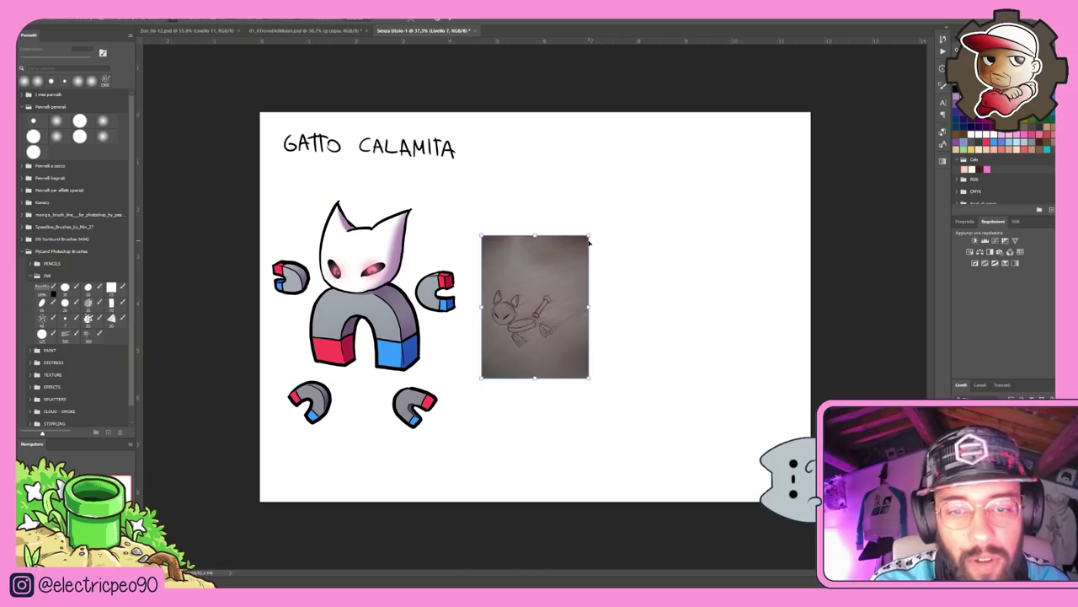
pyautogui.moveTo(591, 235); pyautogui.dragTo(729, 139)
pyautogui.press('Escape')
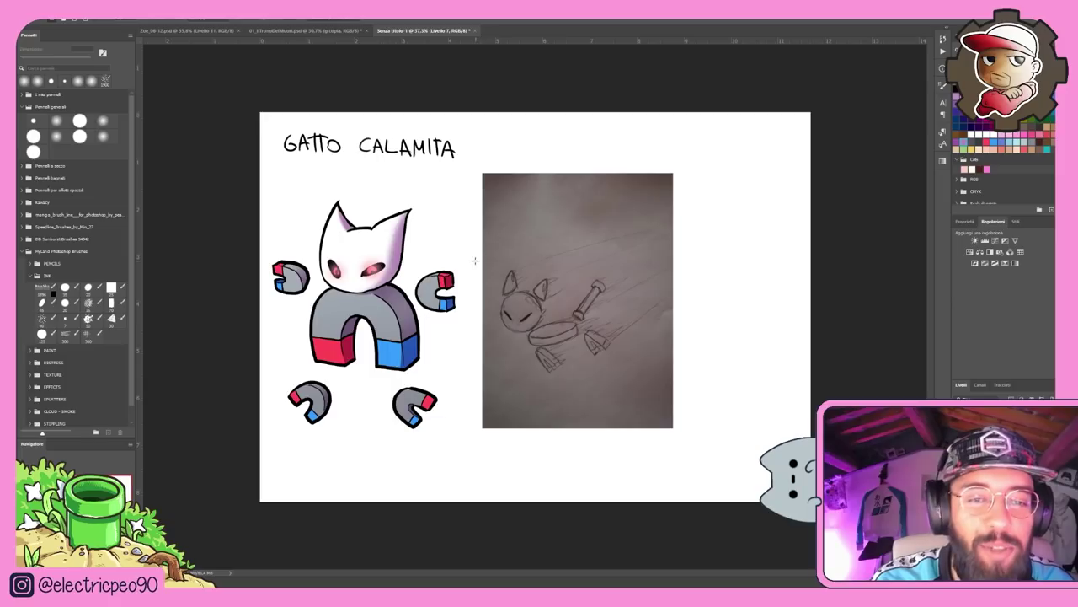
# Delete the empty upper part of the pencil sketch photo and move the photo up beside the title
pyautogui.moveTo(476, 261); pyautogui.dragTo(704, 160)
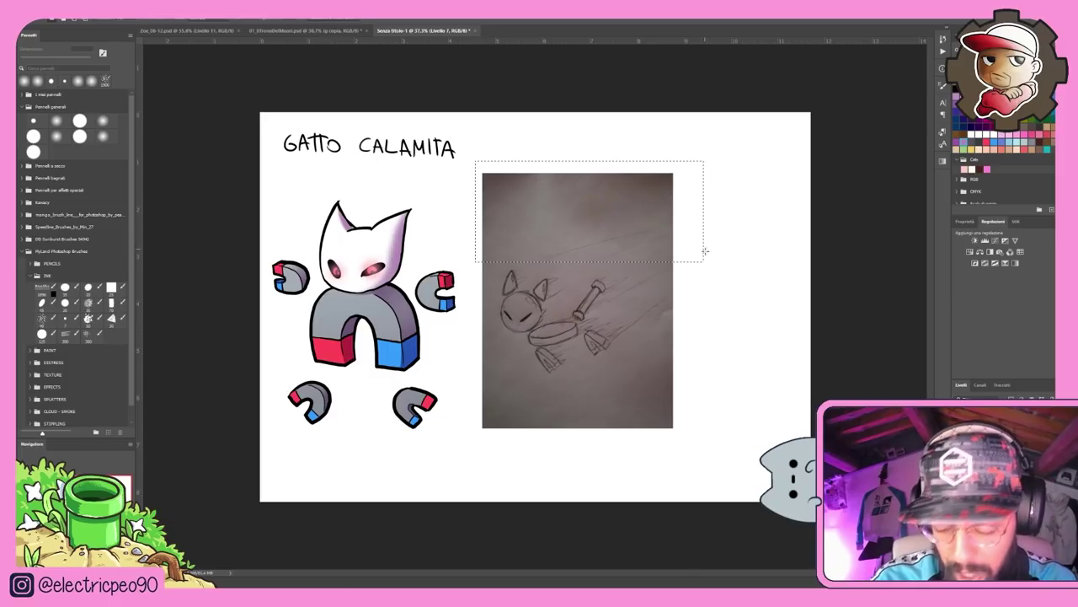
pyautogui.press('Delete')
pyautogui.hotkey('ctrl', 'd')
pyautogui.moveTo(595, 342)
pyautogui.mouseDown()
pyautogui.moveTo(606, 303)
pyautogui.moveTo(589, 203)
pyautogui.mouseUp()
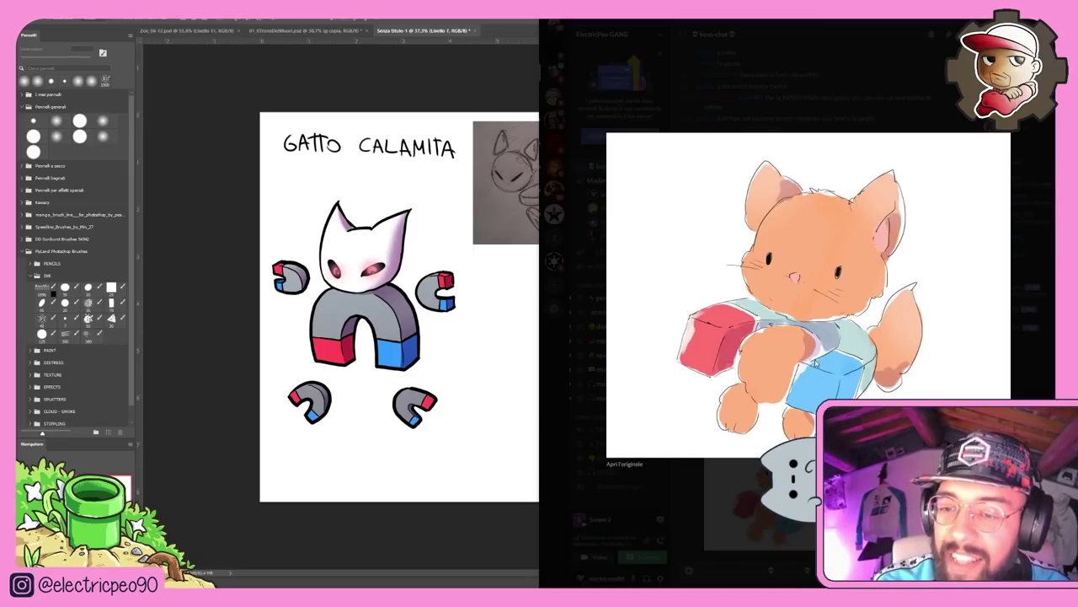
# Copy the orange kitten drawing from the Discord chat onto the canvas and place its layer behind the magnet cat
pyautogui.rightClick(817, 364)
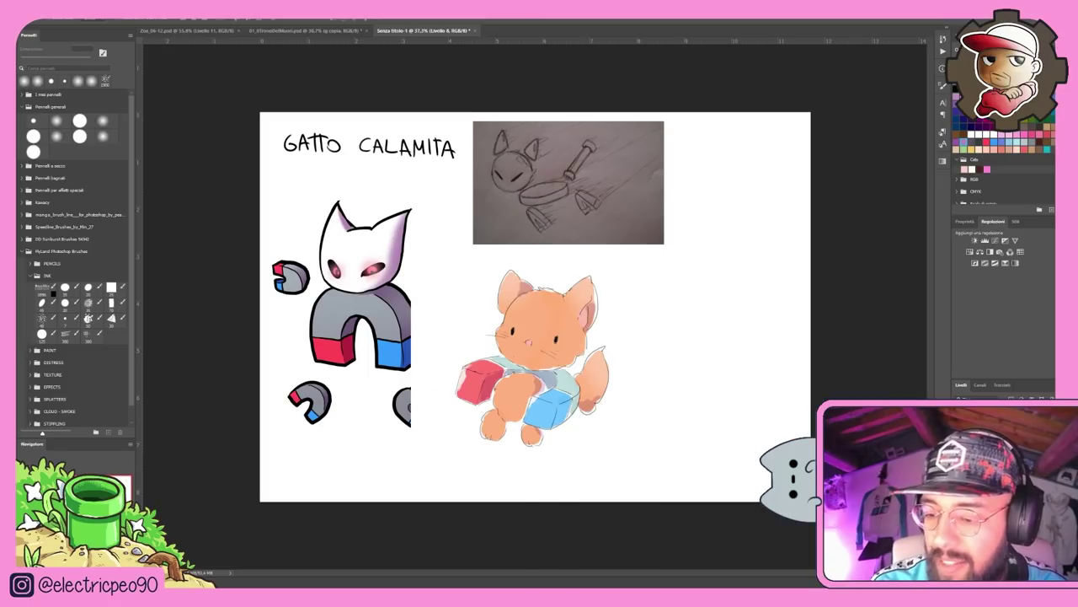
pyautogui.hotkey('ctrl', '[')
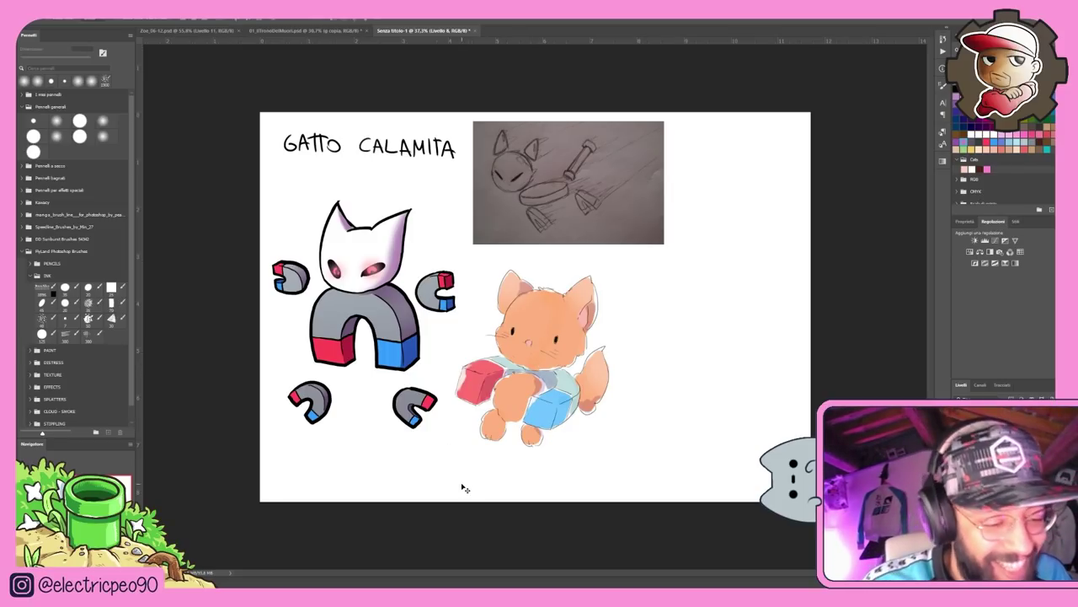
# Copy the grey cat drawing with yellow lightning bolts from the Discord chat and place it beside the orange kitten
pyautogui.hotkey('alt', 'Tab')
pyautogui.click(742, 506)
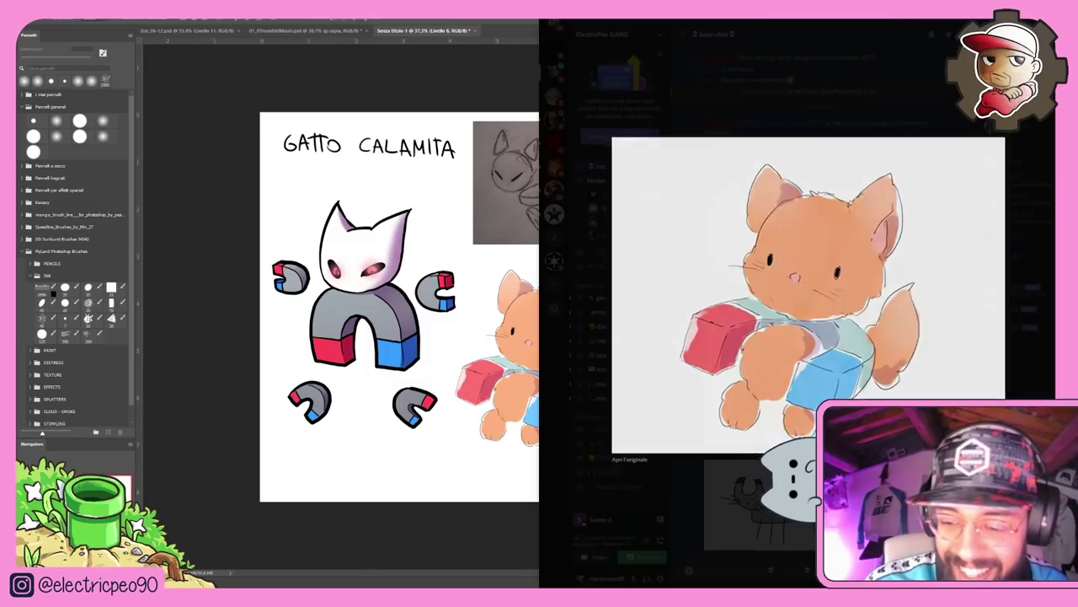
pyautogui.click(741, 505)
pyautogui.rightClick(841, 303)
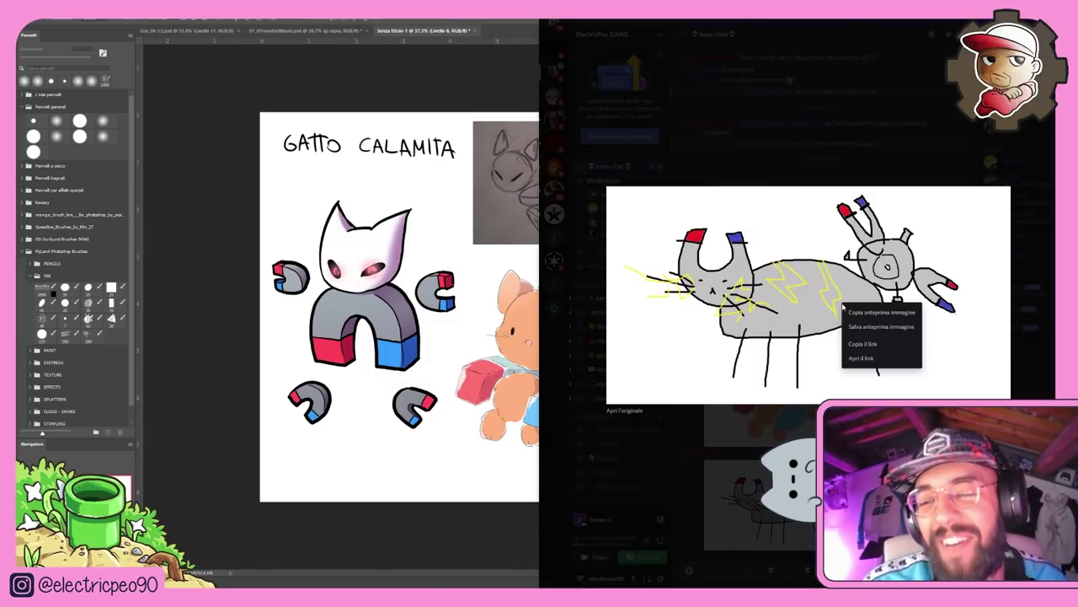
pyautogui.click(876, 320)
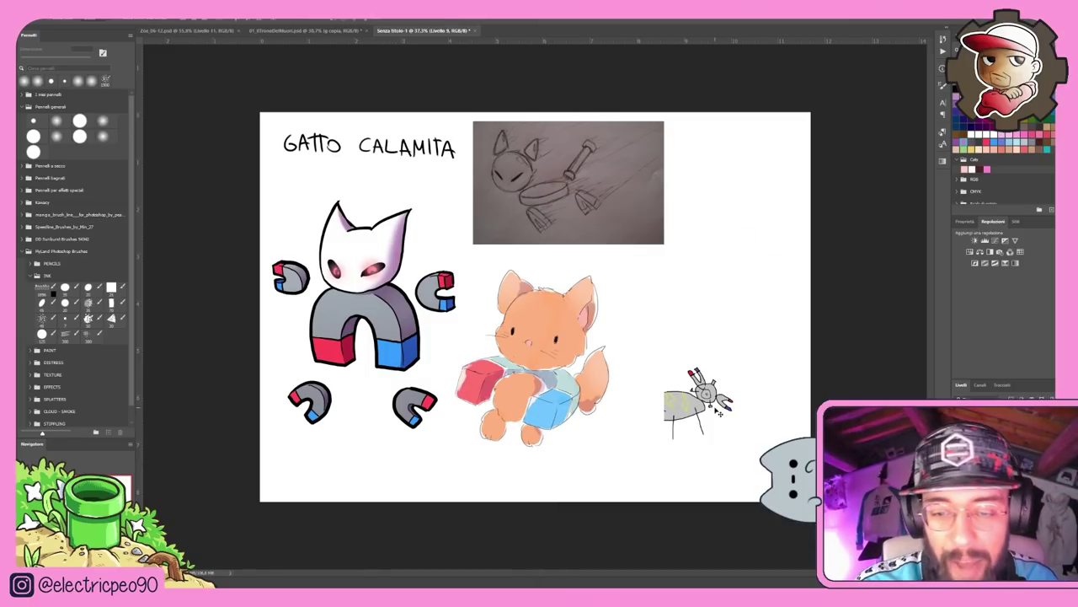
pyautogui.moveTo(716, 409); pyautogui.dragTo(760, 371)
# Remove the grey cat drawing's white background where it covers the kitten, and reposition and rotate the drawing clockwise
pyautogui.moveTo(624, 265)
pyautogui.mouseDown()
pyautogui.moveTo(571, 343)
pyautogui.moveTo(633, 377)
pyautogui.moveTo(511, 369)
pyautogui.moveTo(594, 230)
pyautogui.mouseUp()
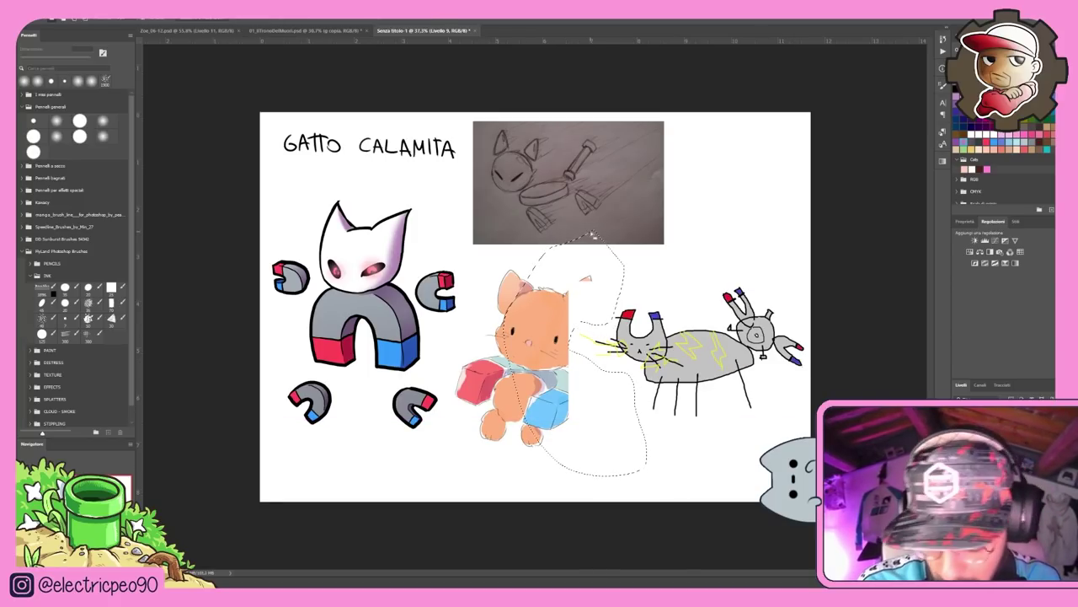
pyautogui.press('Delete')
pyautogui.hotkey('ctrl', 'd')
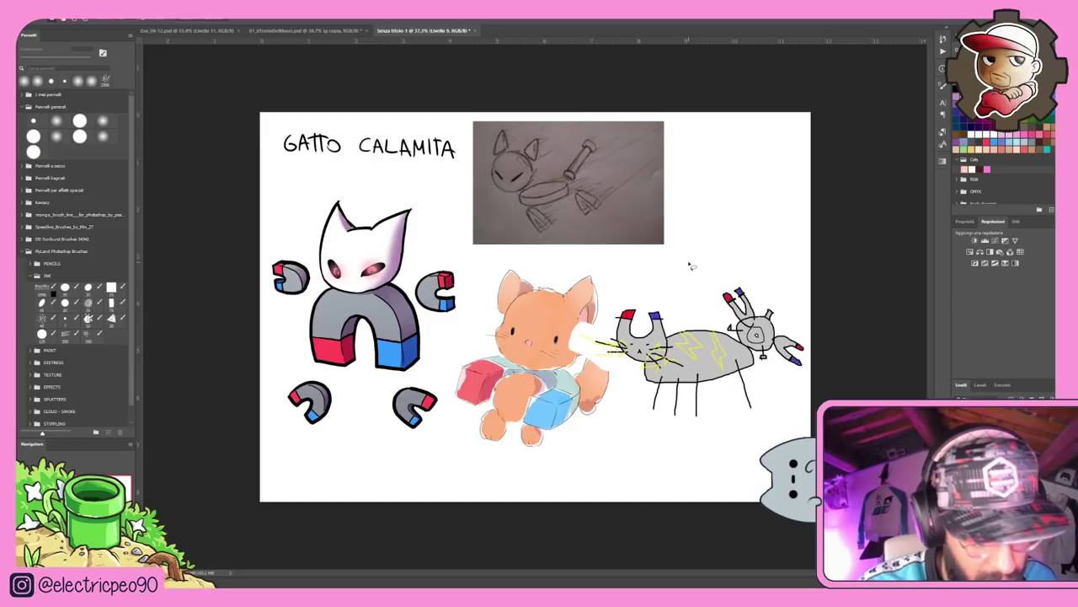
pyautogui.moveTo(688, 304)
pyautogui.mouseDown()
pyautogui.moveTo(695, 251)
pyautogui.moveTo(674, 315)
pyautogui.mouseUp()
pyautogui.moveTo(847, 225); pyautogui.dragTo(855, 354)
pyautogui.press('Return')
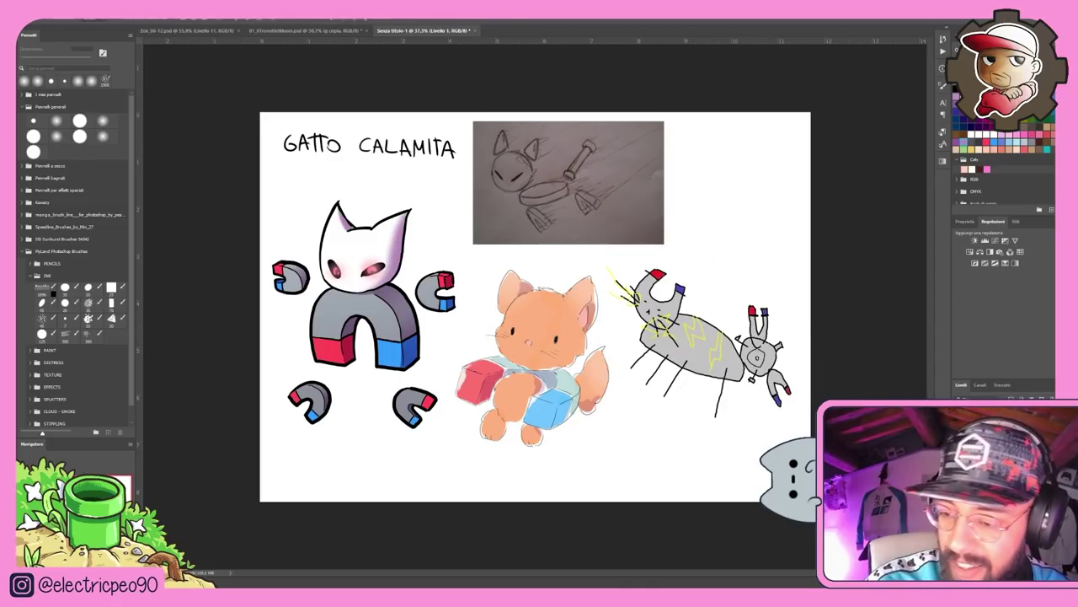
# Handwrite the title "KISUKO CON MITRA" on three lines in black on a blank canvas using a small hard brush
pyautogui.press('b')
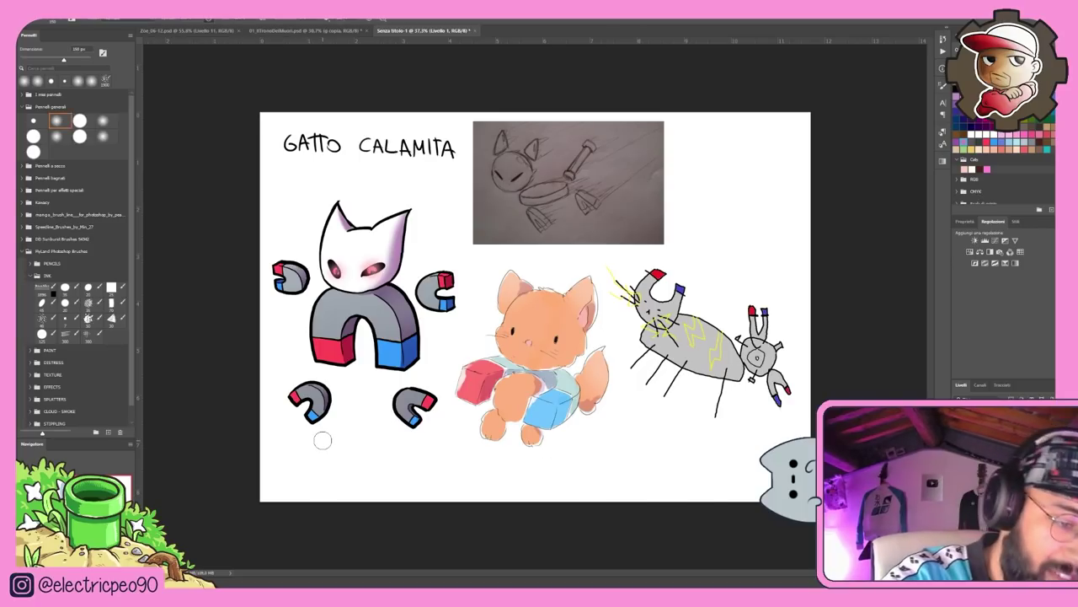
pyautogui.press('[')
pyautogui.press('[')
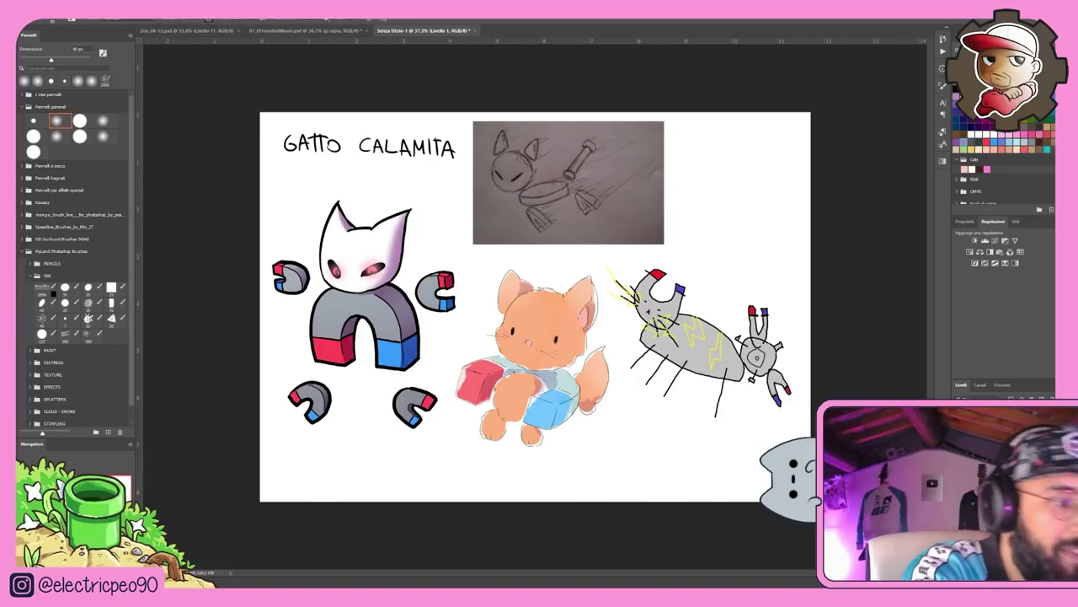
pyautogui.rightClick(330, 304)
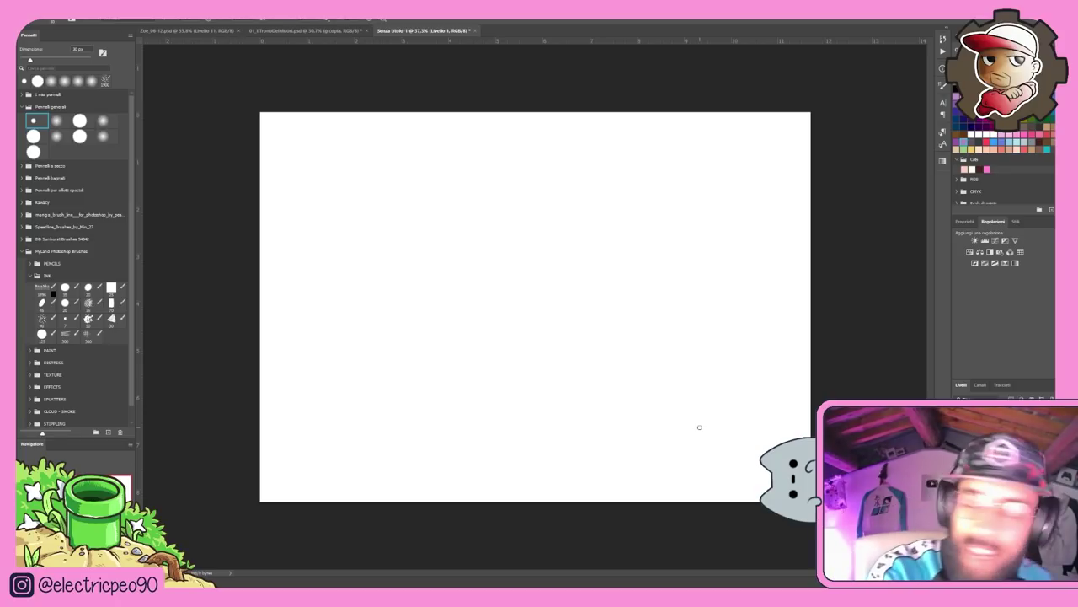
pyautogui.moveTo(287, 136); pyautogui.dragTo(286, 168)
pyautogui.moveTo(308, 139)
pyautogui.mouseDown()
pyautogui.moveTo(310, 167)
pyautogui.moveTo(357, 160)
pyautogui.mouseUp()
pyautogui.moveTo(369, 140)
pyautogui.mouseDown()
pyautogui.moveTo(371, 158)
pyautogui.moveTo(383, 144)
pyautogui.mouseUp()
pyautogui.moveTo(303, 183); pyautogui.dragTo(294, 199)
pyautogui.moveTo(318, 183)
pyautogui.mouseDown()
pyautogui.moveTo(333, 199)
pyautogui.moveTo(347, 179)
pyautogui.mouseUp()
pyautogui.moveTo(296, 234)
pyautogui.mouseDown()
pyautogui.moveTo(327, 214)
pyautogui.moveTo(342, 235)
pyautogui.mouseUp()
pyautogui.click(327, 214)
pyautogui.moveTo(334, 221); pyautogui.dragTo(348, 221)
pyautogui.moveTo(353, 236); pyautogui.dragTo(362, 223)
pyautogui.moveTo(384, 224); pyautogui.dragTo(386, 234)
# Sketch the character's round head with eyes, a wide open mouth, an ear and spiky hair
pyautogui.moveTo(578, 243); pyautogui.dragTo(582, 245)
pyautogui.moveTo(570, 253)
pyautogui.mouseDown()
pyautogui.moveTo(569, 292)
pyautogui.moveTo(613, 270)
pyautogui.mouseUp()
pyautogui.moveTo(556, 280); pyautogui.dragTo(590, 286)
pyautogui.moveTo(531, 246); pyautogui.dragTo(618, 257)
# Sketch a large minigun aimed forward with its round muzzle, the arm holding it and a hanging ammo belt
pyautogui.moveTo(447, 264); pyautogui.dragTo(546, 314)
pyautogui.moveTo(455, 268); pyautogui.dragTo(459, 270)
pyautogui.moveTo(604, 308)
pyautogui.mouseDown()
pyautogui.moveTo(596, 332)
pyautogui.moveTo(641, 344)
pyautogui.mouseUp()
pyautogui.moveTo(455, 373); pyautogui.dragTo(643, 358)
pyautogui.moveTo(601, 364); pyautogui.dragTo(662, 410)
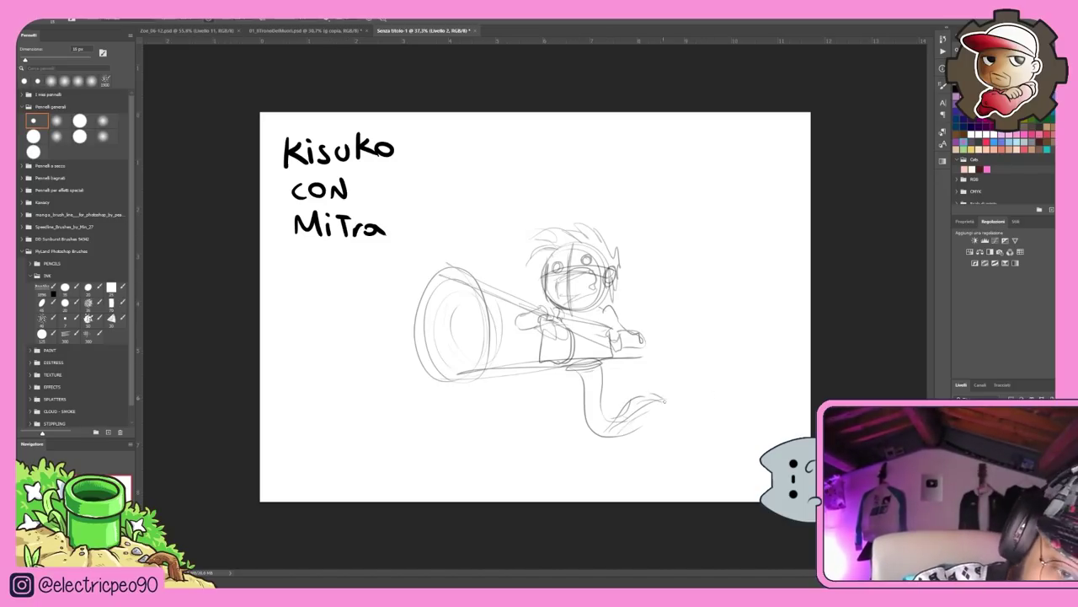
# Sketch the character's legs in a wide stance and enlarge the whole sketch
pyautogui.moveTo(545, 375); pyautogui.dragTo(495, 434)
pyautogui.moveTo(630, 361); pyautogui.dragTo(658, 401)
pyautogui.hotkey('ctrl', 't')
pyautogui.moveTo(670, 438); pyautogui.dragTo(718, 470)
# Ink the minigun's round muzzle plate with its barrel openings on a new layer above the light blue sketch
pyautogui.hotkey('ctrl', 'shift', 'n')
pyautogui.moveTo(435, 269); pyautogui.dragTo(441, 281)
pyautogui.moveTo(462, 289); pyautogui.dragTo(466, 305)
pyautogui.moveTo(471, 327); pyautogui.dragTo(474, 344)
pyautogui.moveTo(456, 369); pyautogui.dragTo(459, 386)
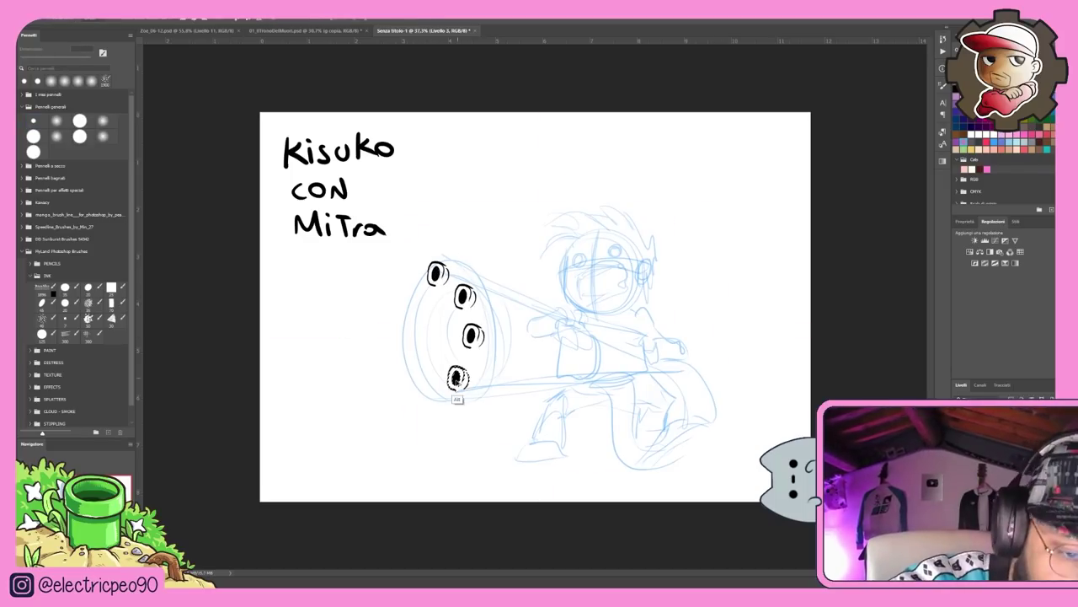
pyautogui.moveTo(417, 311); pyautogui.dragTo(421, 328)
pyautogui.moveTo(447, 265); pyautogui.dragTo(462, 403)
# Ink the minigun's long barrels tapering from the muzzle plate back to the gun body
pyautogui.moveTo(480, 282); pyautogui.dragTo(574, 325)
pyautogui.moveTo(484, 394); pyautogui.dragTo(577, 376)
pyautogui.moveTo(494, 376); pyautogui.dragTo(578, 371)
pyautogui.moveTo(497, 342); pyautogui.dragTo(592, 359)
pyautogui.moveTo(492, 310)
pyautogui.mouseDown()
pyautogui.moveTo(576, 334)
pyautogui.moveTo(556, 334)
pyautogui.mouseUp()
pyautogui.moveTo(497, 368); pyautogui.dragTo(558, 362)
# Ink the gun's rear housing, the looping ammo belt, both gripping hands and the character's shoulder
pyautogui.moveTo(576, 324)
pyautogui.mouseDown()
pyautogui.moveTo(579, 378)
pyautogui.moveTo(575, 319)
pyautogui.mouseUp()
pyautogui.moveTo(578, 313); pyautogui.dragTo(651, 368)
pyautogui.moveTo(611, 379); pyautogui.dragTo(647, 465)
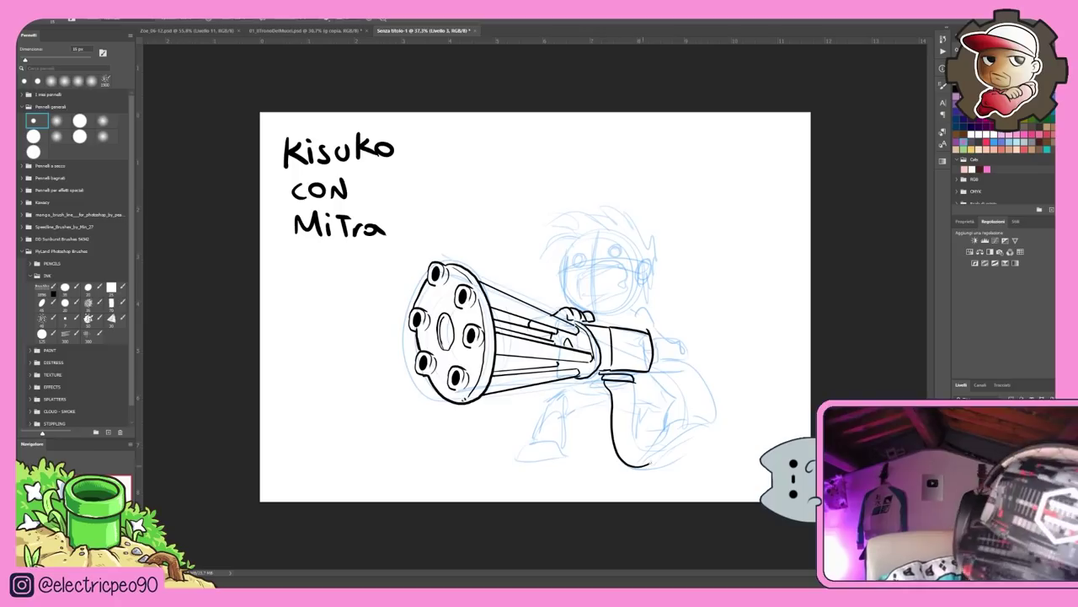
pyautogui.moveTo(672, 372); pyautogui.dragTo(650, 464)
pyautogui.moveTo(663, 338); pyautogui.dragTo(682, 357)
pyautogui.moveTo(642, 309); pyautogui.dragTo(667, 335)
# Ink the character's face with its ear, front hair tufts, shouting mouth and angry eyes
pyautogui.moveTo(638, 253); pyautogui.dragTo(621, 314)
pyautogui.moveTo(551, 223); pyautogui.dragTo(604, 236)
pyautogui.moveTo(578, 273)
pyautogui.mouseDown()
pyautogui.moveTo(615, 294)
pyautogui.moveTo(627, 275)
pyautogui.mouseUp()
pyautogui.moveTo(607, 238); pyautogui.dragTo(624, 258)
pyautogui.moveTo(624, 253); pyautogui.dragTo(639, 287)
pyautogui.moveTo(575, 264); pyautogui.dragTo(568, 279)
pyautogui.moveTo(570, 276); pyautogui.dragTo(566, 293)
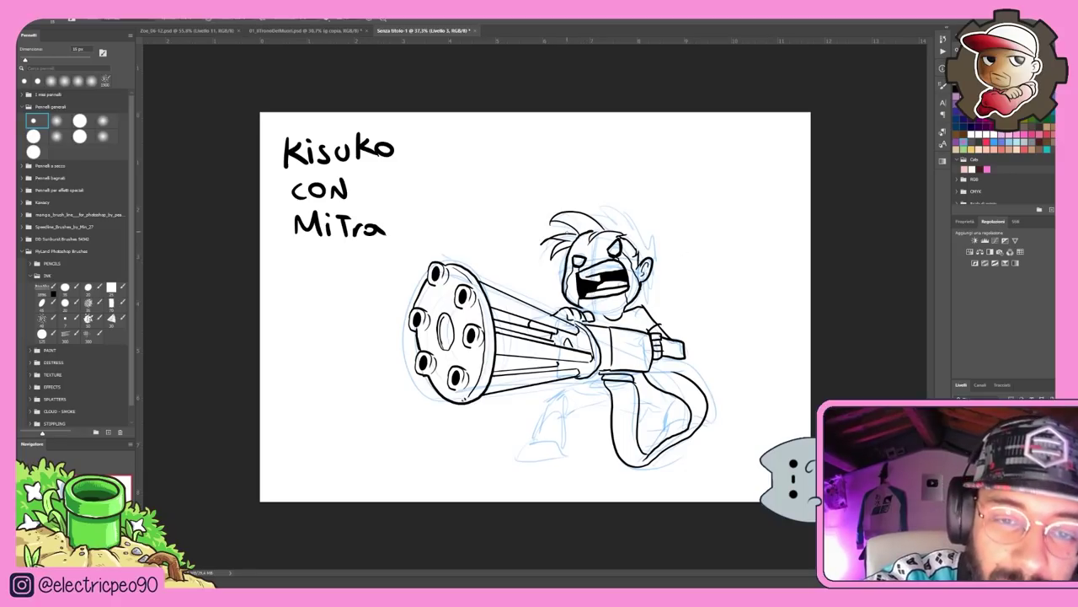
# Ink the spiky hair along the top and back of the character's head, undoing a stroke on the way
pyautogui.moveTo(580, 212)
pyautogui.mouseDown()
pyautogui.moveTo(612, 224)
pyautogui.moveTo(600, 202)
pyautogui.moveTo(641, 233)
pyautogui.mouseUp()
pyautogui.hotkey('ctrl', 'z')
pyautogui.moveTo(640, 224); pyautogui.dragTo(650, 251)
# Ink the character's trouser legs with their folds around the ammo belt and the front shoe
pyautogui.moveTo(578, 380); pyautogui.dragTo(531, 439)
pyautogui.moveTo(569, 412); pyautogui.dragTo(567, 444)
pyautogui.moveTo(569, 411); pyautogui.dragTo(608, 402)
pyautogui.moveTo(640, 403); pyautogui.dragTo(640, 437)
pyautogui.moveTo(674, 403); pyautogui.dragTo(651, 423)
pyautogui.moveTo(522, 455); pyautogui.dragTo(568, 457)
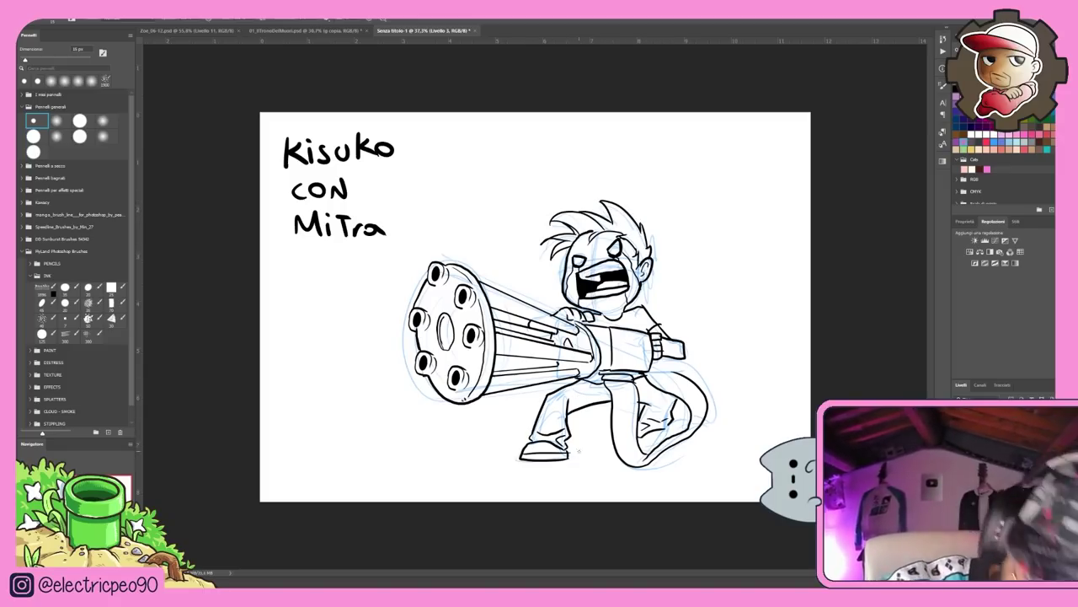
# Ink the ammo belt's segments, the flying shell casings and the jagged muzzle-flash lines around the minigun
pyautogui.moveTo(671, 367); pyautogui.dragTo(652, 383)
pyautogui.moveTo(500, 264); pyautogui.dragTo(519, 263)
pyautogui.moveTo(479, 231); pyautogui.dragTo(498, 224)
pyautogui.moveTo(593, 454); pyautogui.dragTo(603, 462)
pyautogui.moveTo(688, 260); pyautogui.dragTo(699, 253)
pyautogui.moveTo(295, 303); pyautogui.dragTo(395, 310)
pyautogui.moveTo(405, 366); pyautogui.dragTo(381, 388)
# Letter the shout "GWAAH" beside the character's head and outline it with a jagged speech balloon
pyautogui.moveTo(694, 175); pyautogui.dragTo(690, 195)
pyautogui.moveTo(703, 177); pyautogui.dragTo(733, 188)
pyautogui.moveTo(735, 229); pyautogui.dragTo(748, 240)
pyautogui.moveTo(749, 248); pyautogui.dragTo(763, 253)
pyautogui.moveTo(770, 244); pyautogui.dragTo(782, 292)
pyautogui.moveTo(659, 253); pyautogui.dragTo(758, 319)
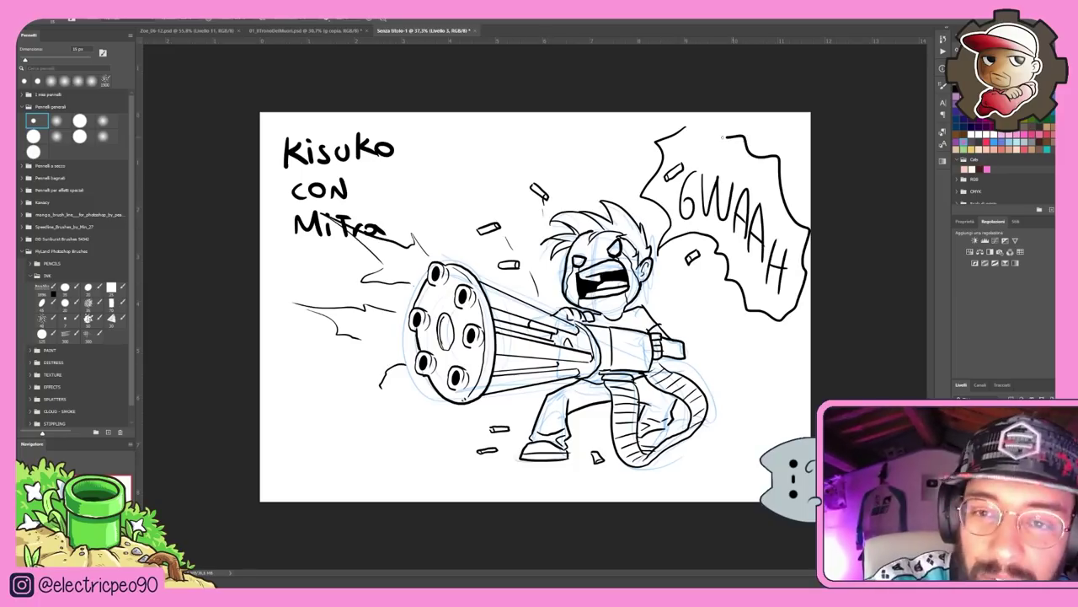
pyautogui.moveTo(690, 446); pyautogui.dragTo(670, 446)
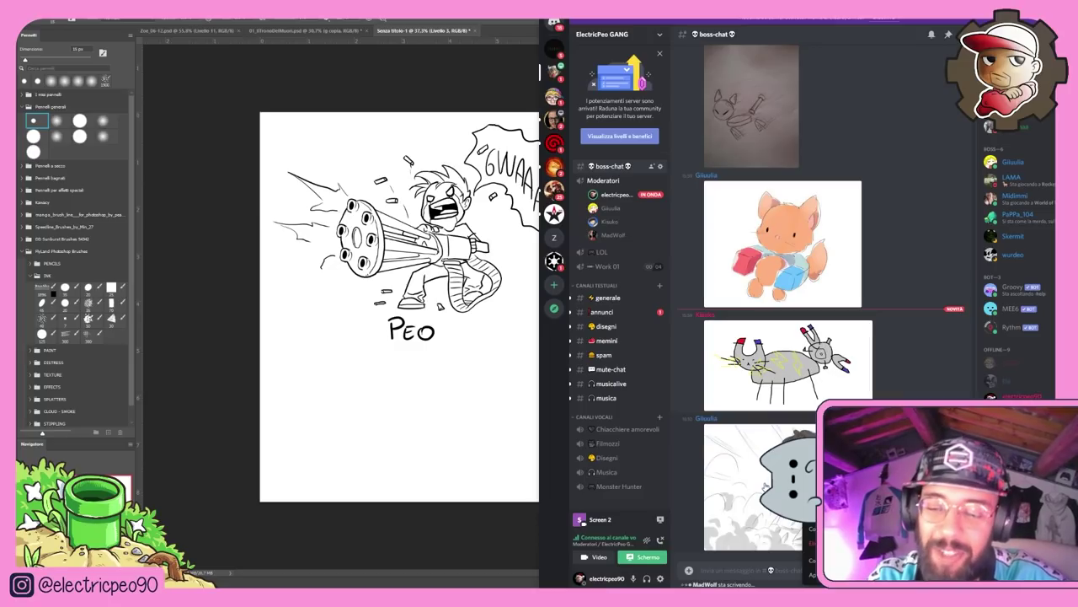
# Copy the drawing of the grinning boy in glasses with a minigun from the Discord boss-chat and paste it onto the Photoshop canvas
pyautogui.click(765, 487)
pyautogui.rightClick(805, 343)
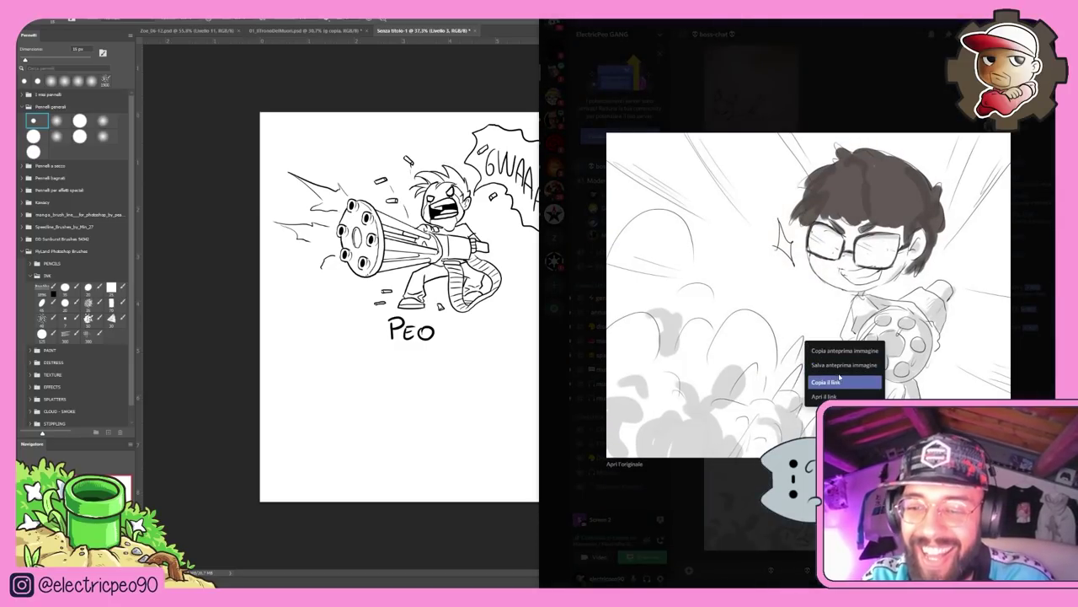
pyautogui.click(845, 350)
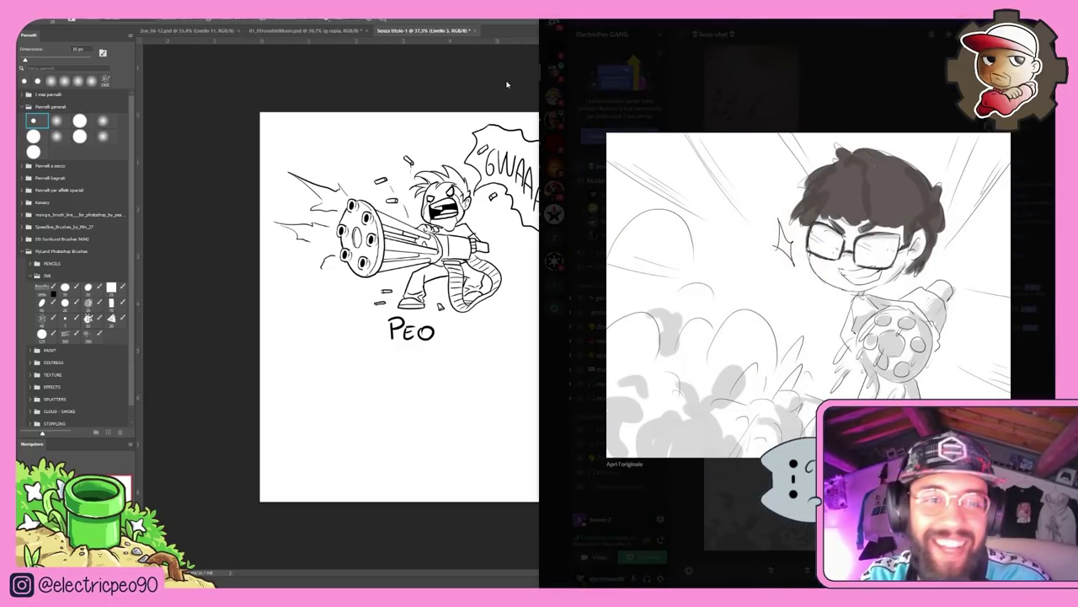
pyautogui.hotkey('alt', 'Tab')
pyautogui.hotkey('ctrl', 'v')
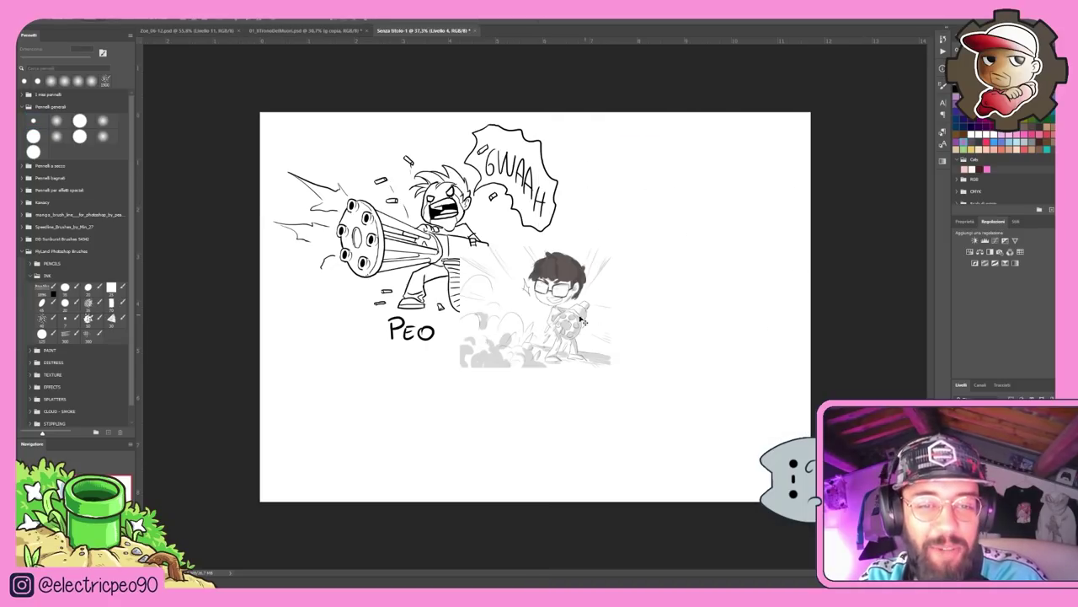
# Move the pasted minigun drawing beside the inked character and enlarge it to fill the canvas's upper-right area
pyautogui.moveTo(596, 300); pyautogui.dragTo(696, 207)
pyautogui.hotkey('ctrl', 't')
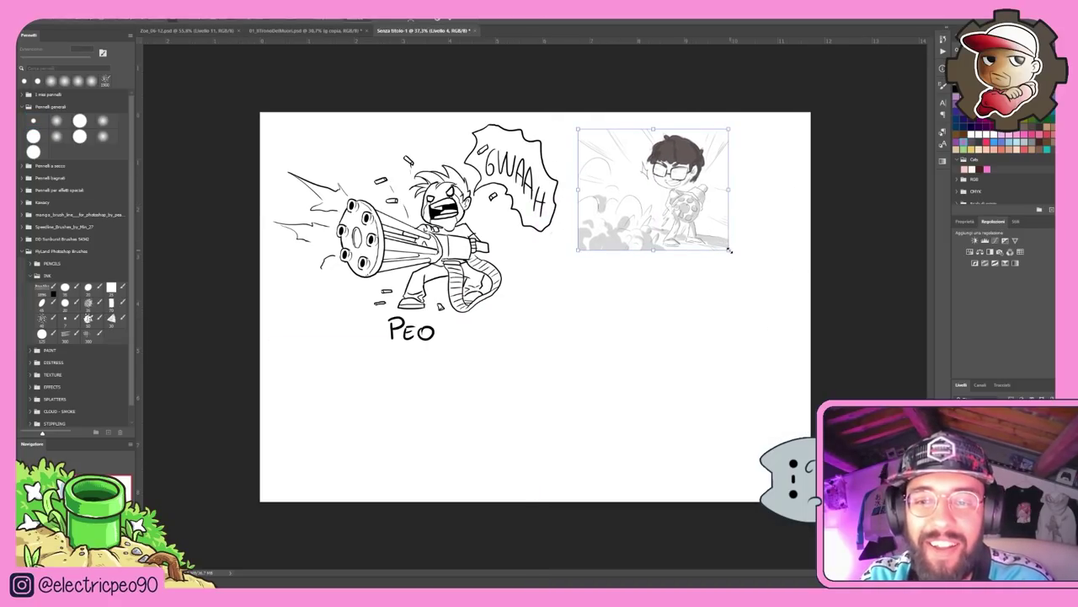
pyautogui.moveTo(730, 250); pyautogui.dragTo(779, 316)
pyautogui.press('Return')
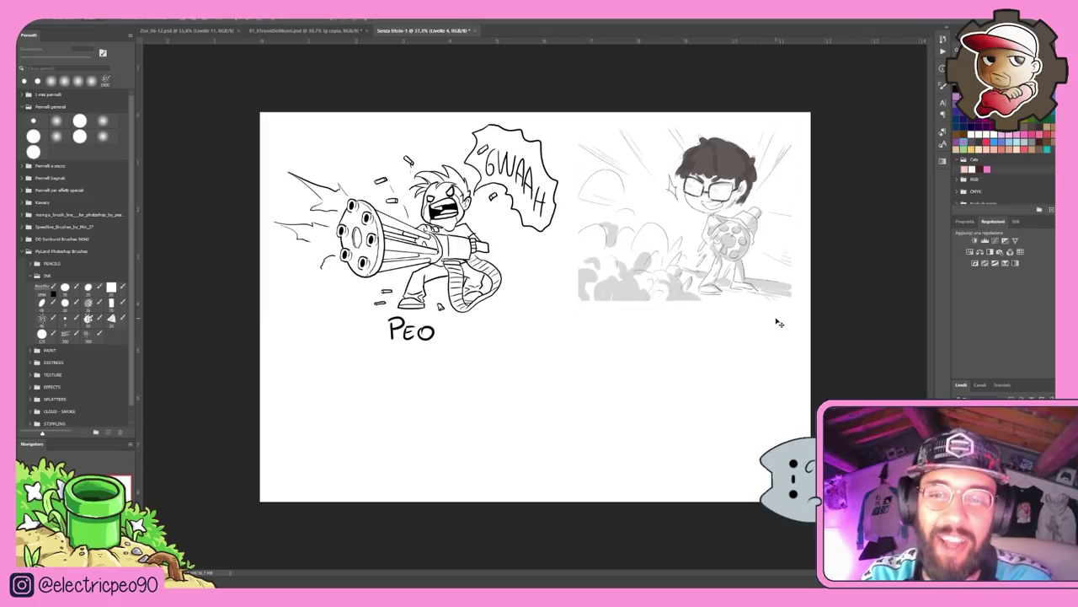
# Hand-letter the artist's nickname beneath the pasted minigun drawing with the brush
pyautogui.press('b')
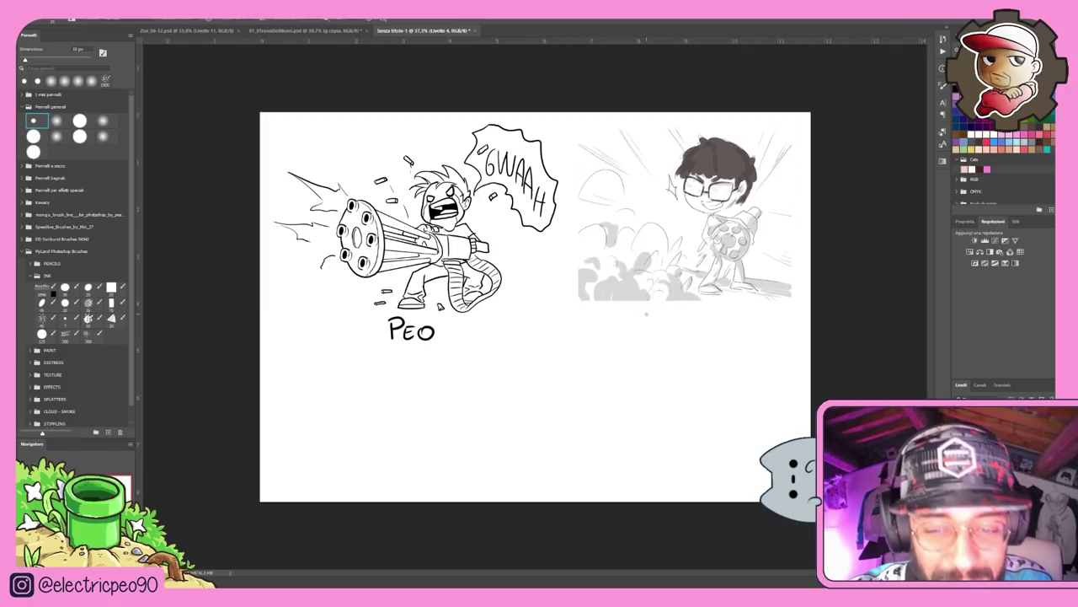
pyautogui.moveTo(652, 312); pyautogui.dragTo(656, 327)
pyautogui.moveTo(662, 316)
pyautogui.mouseDown()
pyautogui.moveTo(663, 330)
pyautogui.moveTo(681, 318)
pyautogui.mouseUp()
# Copy the pencil sketch of the character firing a minigun from the Discord chat and paste it onto the Photoshop canvas
pyautogui.hotkey('alt', 'Tab')
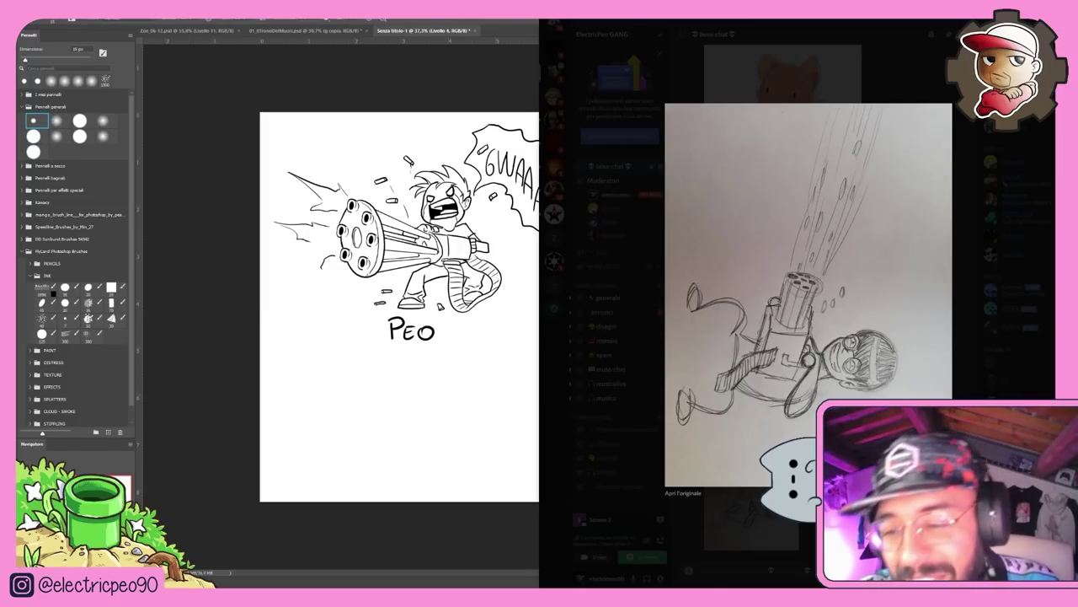
pyautogui.rightClick(837, 272)
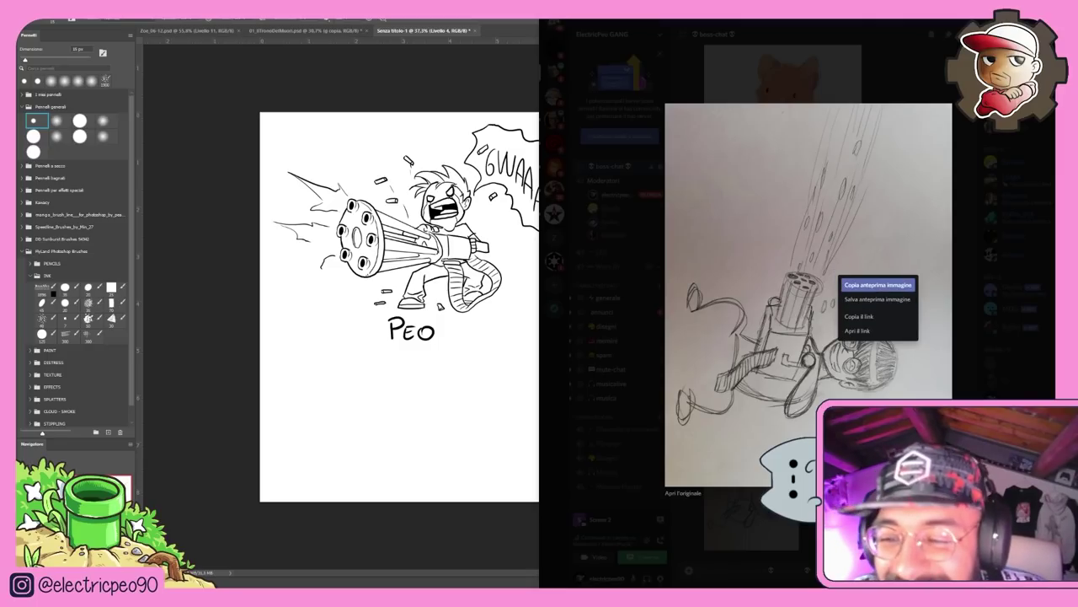
pyautogui.click(877, 285)
pyautogui.press('Escape')
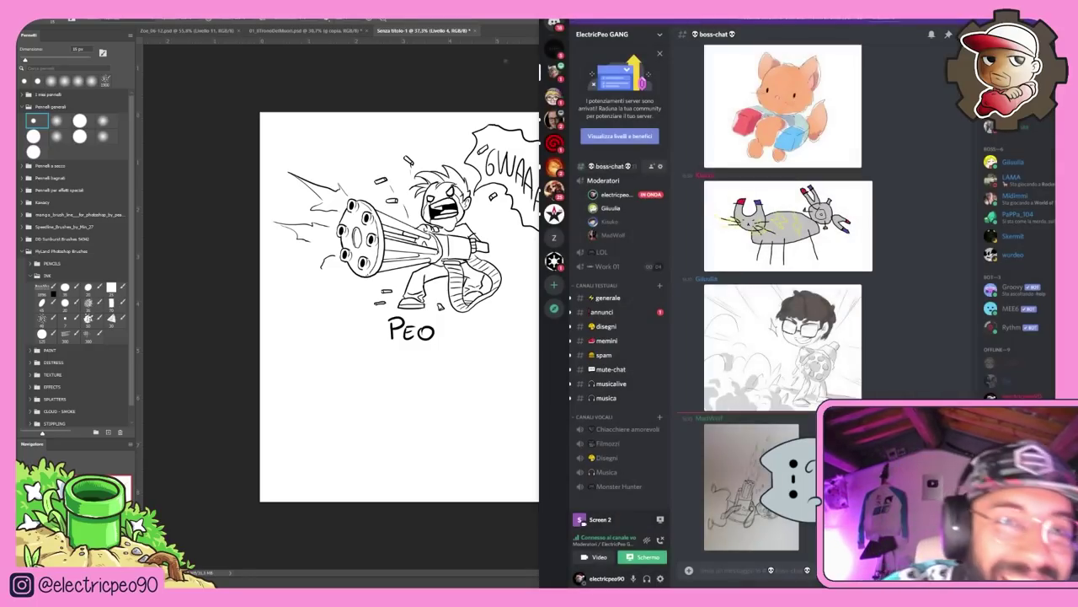
pyautogui.hotkey('alt', 'Tab')
pyautogui.hotkey('ctrl', 'v')
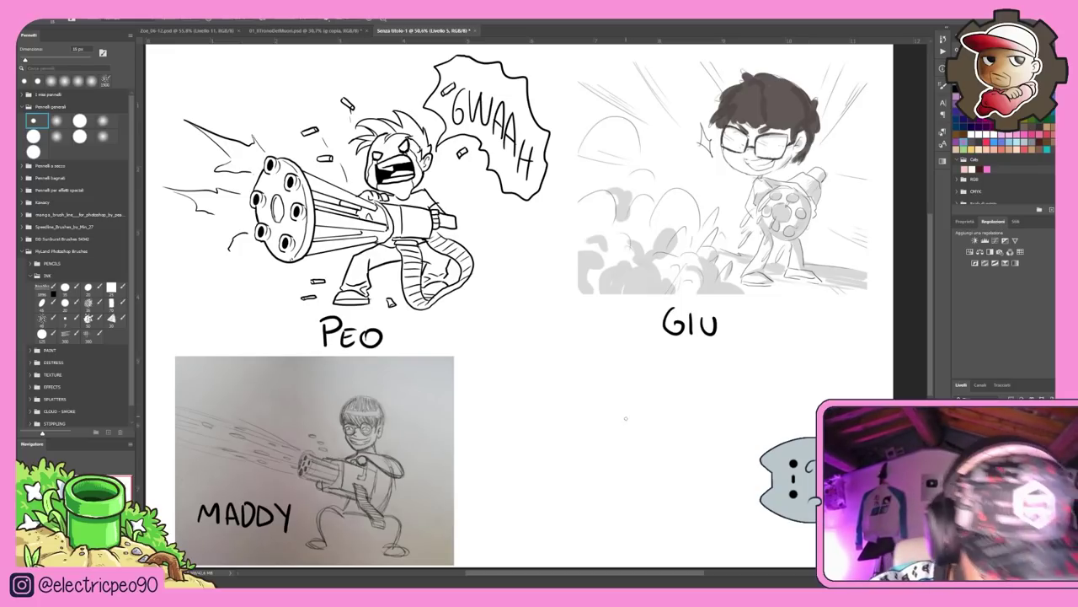
# Draw a stick figure with raised arms, round glasses and an ace-of-spades card body beside the pencil sketch
pyautogui.moveTo(564, 407)
pyautogui.mouseDown()
pyautogui.moveTo(561, 457)
pyautogui.moveTo(616, 416)
pyautogui.moveTo(517, 386)
pyautogui.mouseUp()
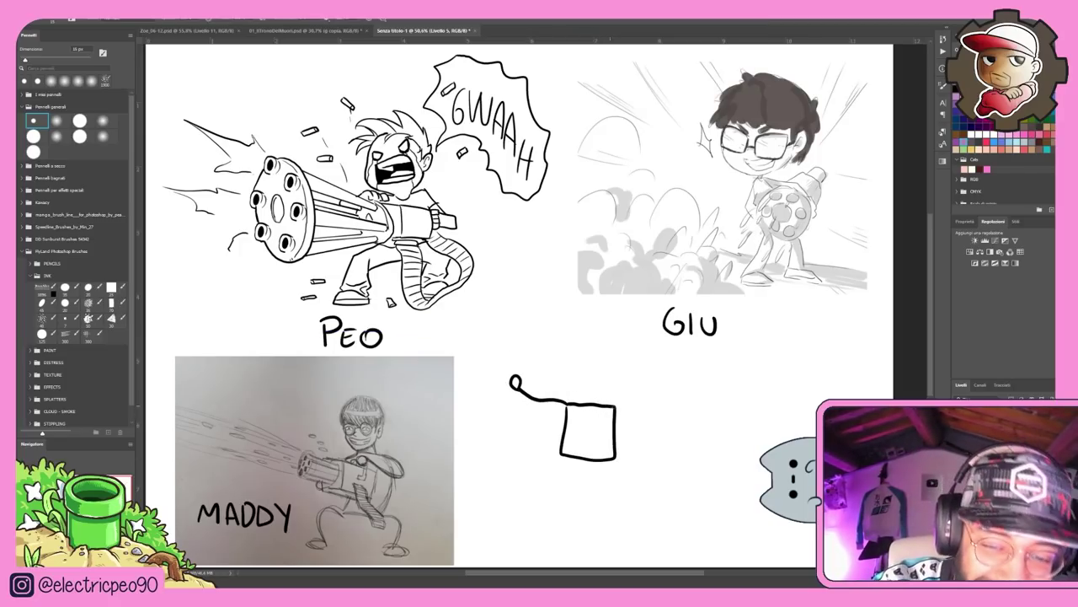
pyautogui.moveTo(615, 407); pyautogui.dragTo(662, 377)
pyautogui.moveTo(563, 455); pyautogui.dragTo(553, 505)
pyautogui.moveTo(615, 457); pyautogui.dragTo(617, 494)
pyautogui.moveTo(618, 493); pyautogui.dragTo(636, 504)
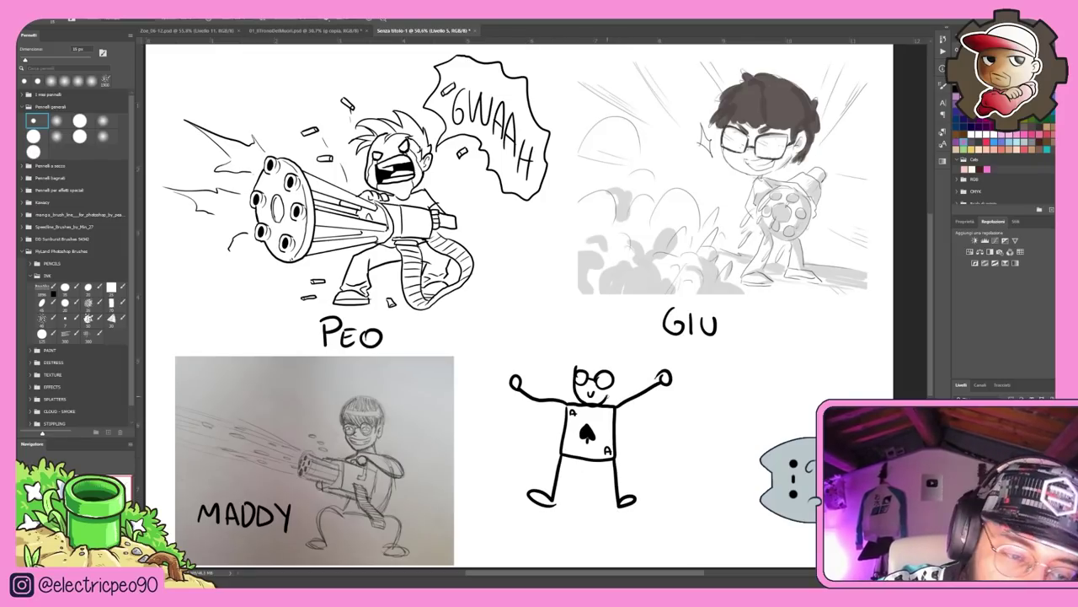
pyautogui.moveTo(607, 398)
pyautogui.mouseDown()
pyautogui.moveTo(618, 360)
pyautogui.moveTo(620, 376)
pyautogui.moveTo(609, 371)
pyautogui.mouseUp()
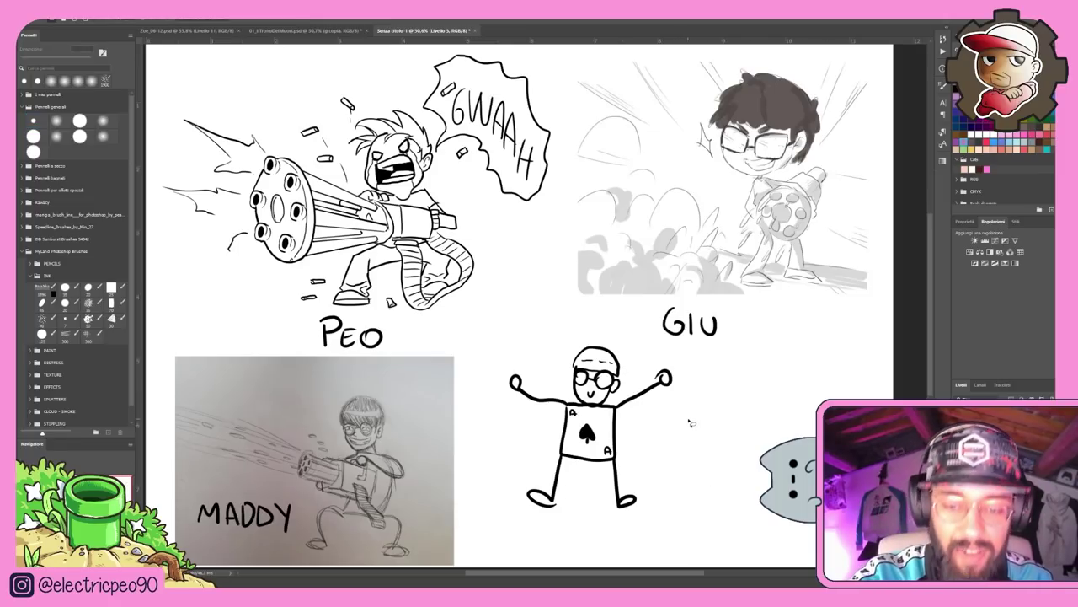
# Lasso the ace-of-spades stick figure, cut it from the canvas and clear the selection
pyautogui.moveTo(692, 418)
pyautogui.mouseDown()
pyautogui.moveTo(587, 317)
pyautogui.moveTo(636, 525)
pyautogui.moveTo(679, 508)
pyautogui.mouseUp()
pyautogui.hotkey('ctrl', 'x')
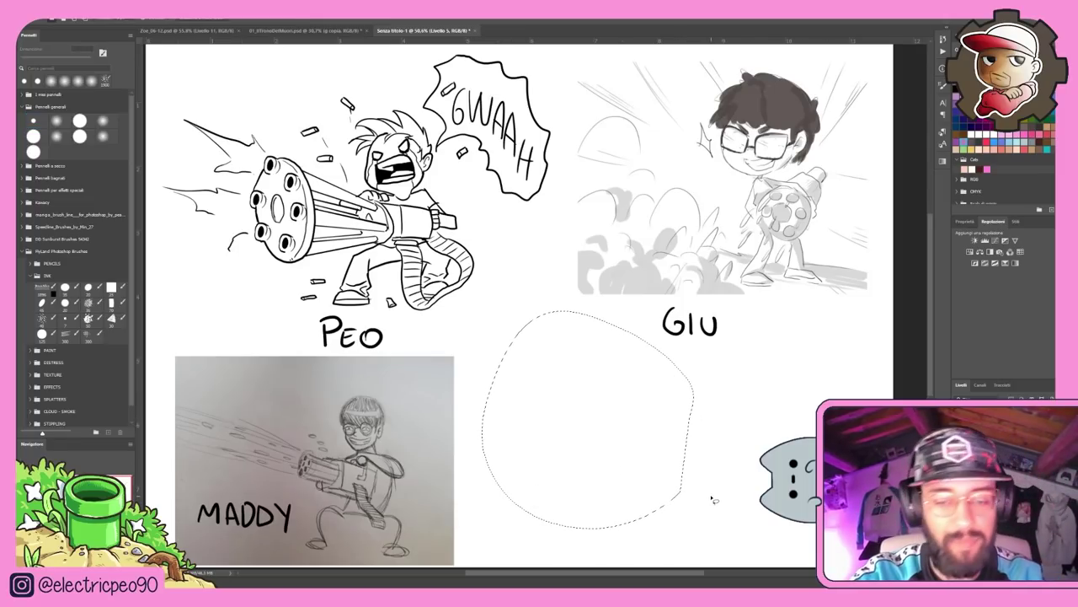
pyautogui.hotkey('ctrl', 'd')
# Copy the "GUN" drawing with the anime face from the Discord chat, paste it into Photoshop and place it beside the pencil sketch
pyautogui.hotkey('alt', 'Tab')
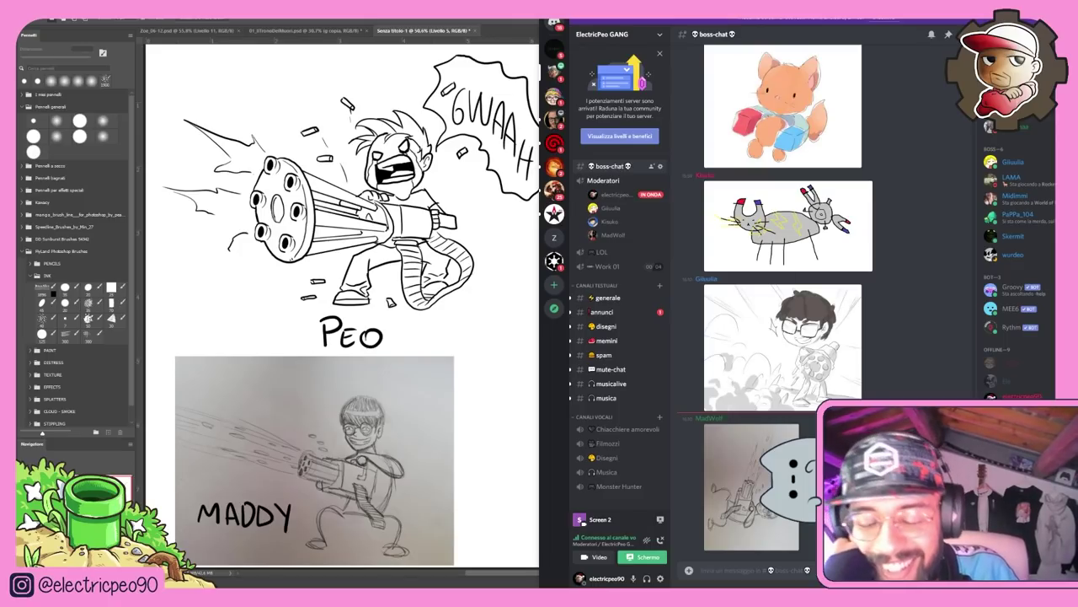
pyautogui.click(750, 497)
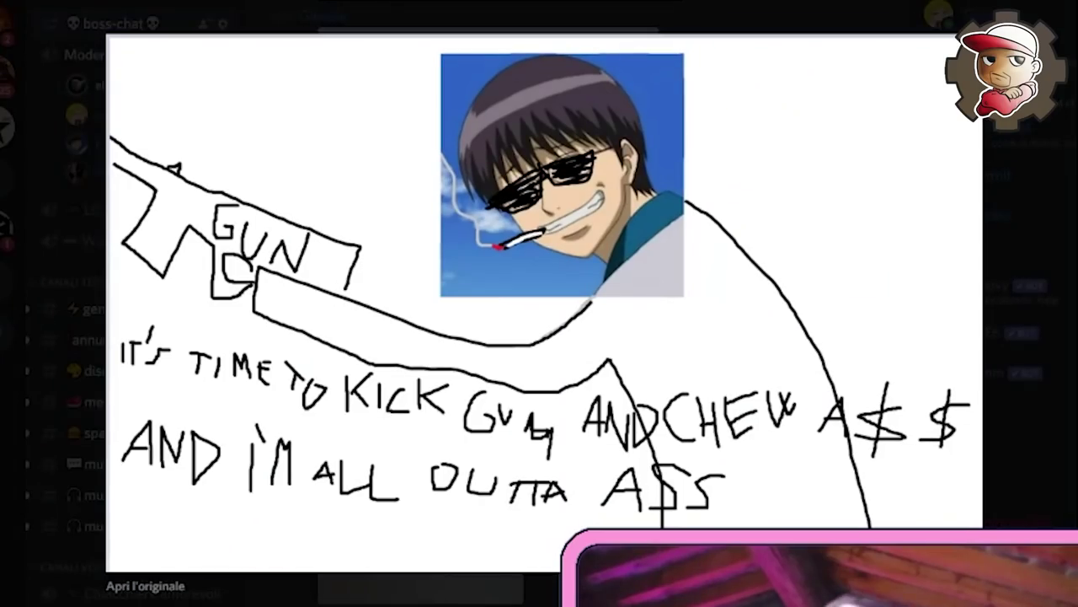
pyautogui.rightClick(556, 362)
pyautogui.click(623, 376)
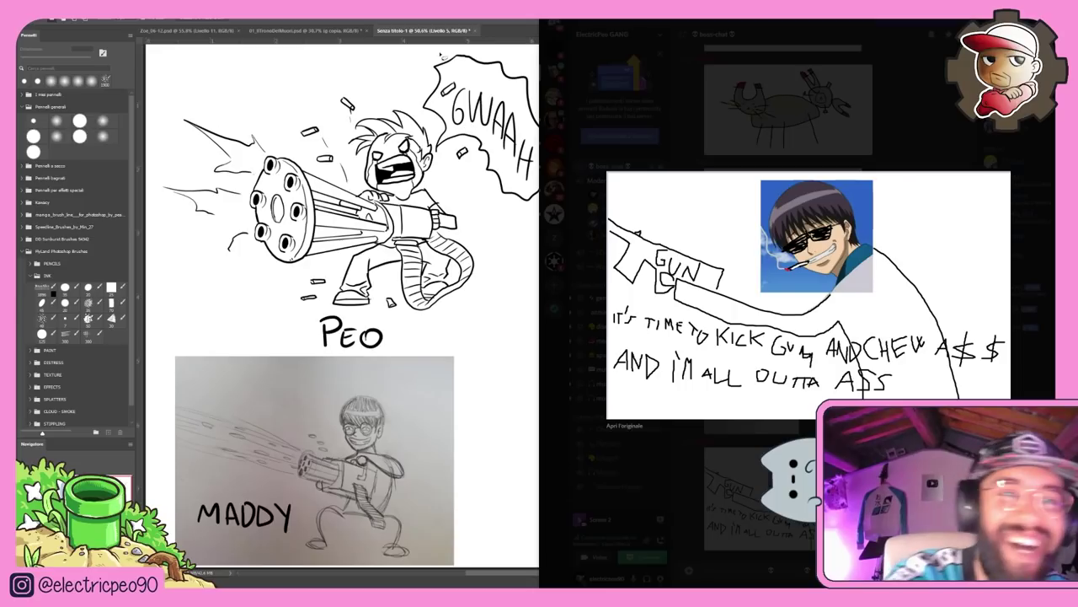
pyautogui.hotkey('ctrl', 'v')
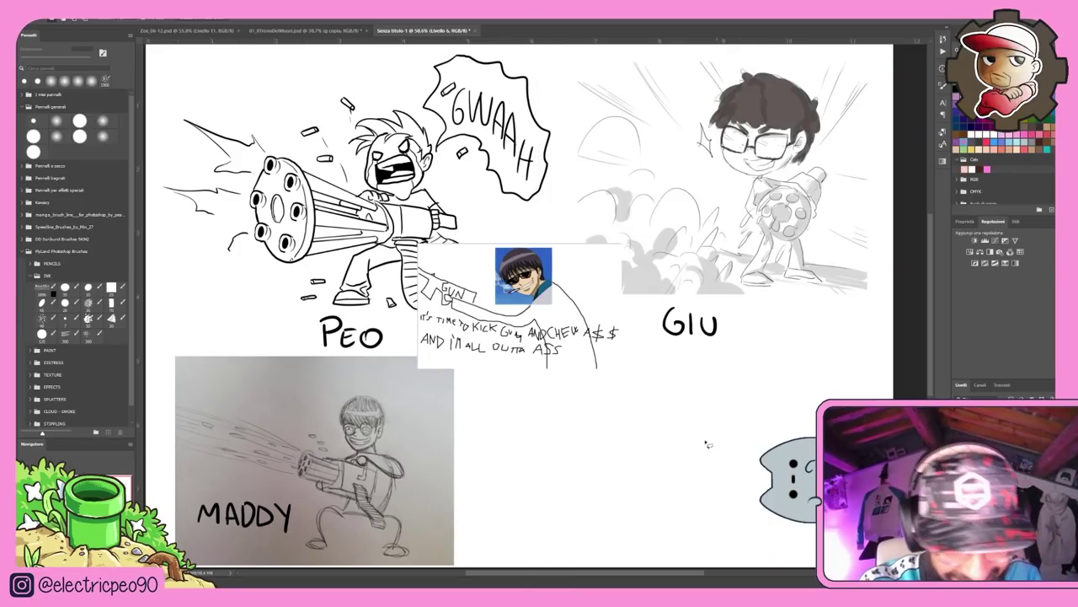
pyautogui.moveTo(595, 342); pyautogui.dragTo(692, 418)
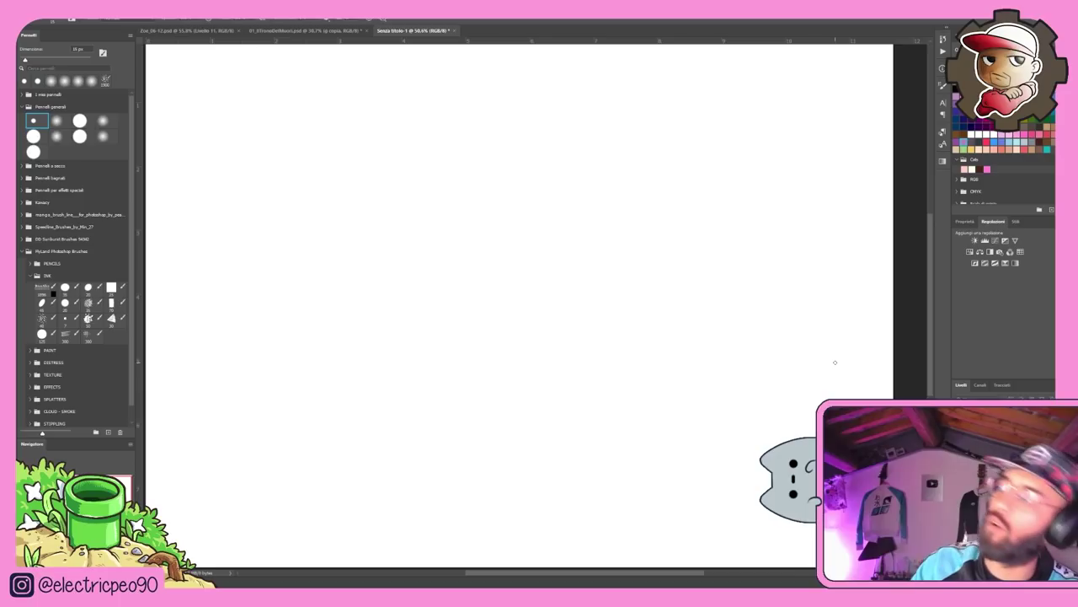
# Add a new layer to the blank canvas and hand-letter the prompt "POLLO NINJA" in its upper-left corner
pyautogui.hotkey('ctrl', 'shift', 'alt', 'n')
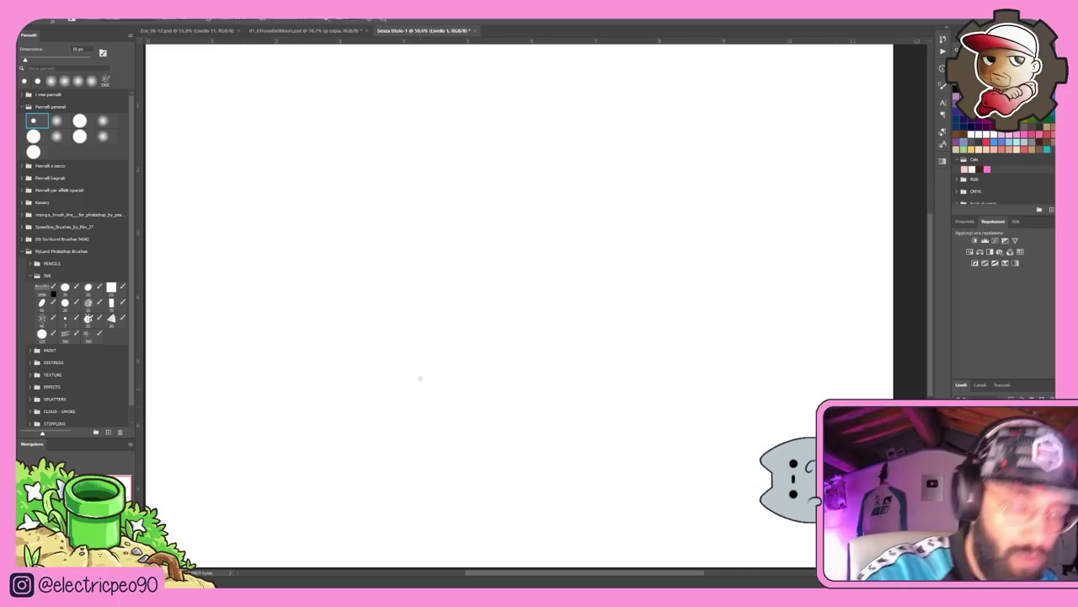
pyautogui.moveTo(171, 77); pyautogui.dragTo(171, 104)
pyautogui.moveTo(170, 76); pyautogui.dragTo(173, 92)
pyautogui.moveTo(196, 85); pyautogui.dragTo(197, 86)
pyautogui.moveTo(211, 85); pyautogui.dragTo(222, 102)
pyautogui.moveTo(227, 81); pyautogui.dragTo(239, 102)
pyautogui.moveTo(202, 124); pyautogui.dragTo(205, 151)
pyautogui.moveTo(214, 128); pyautogui.dragTo(214, 153)
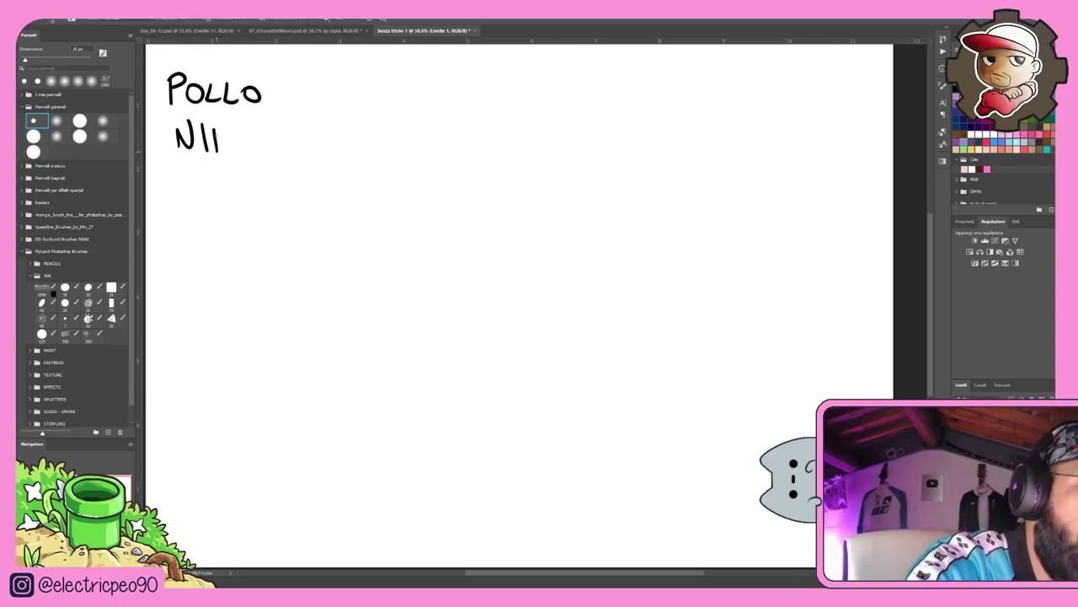
# Sketch the ninja chicken's rounded, headless neck stump with its puckered opening near the canvas's centre
pyautogui.moveTo(489, 226); pyautogui.dragTo(498, 238)
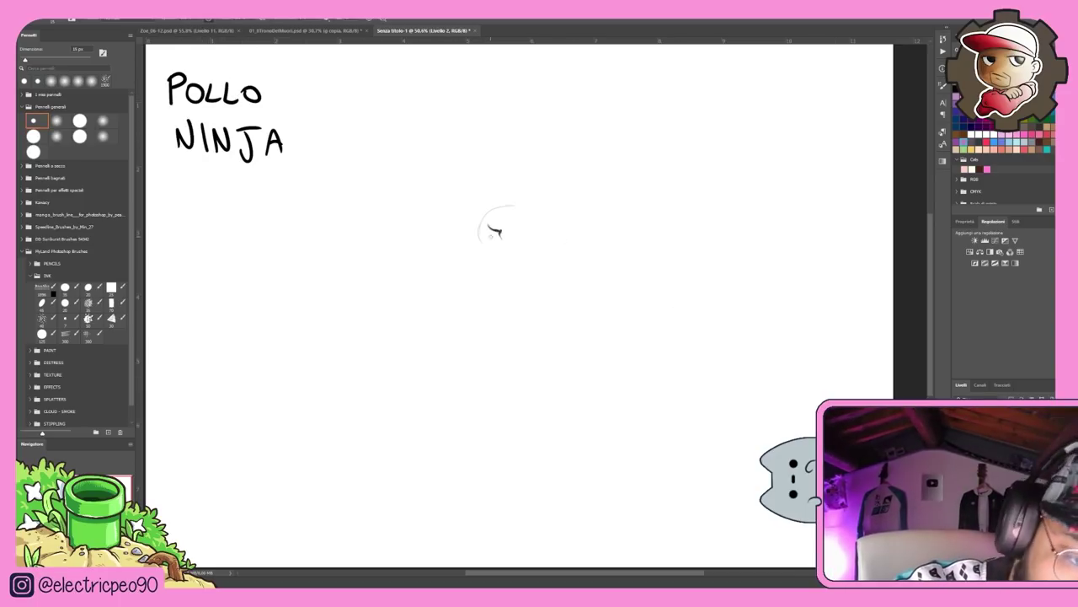
pyautogui.moveTo(511, 204)
pyautogui.mouseDown()
pyautogui.moveTo(498, 254)
pyautogui.moveTo(532, 244)
pyautogui.mouseUp()
pyautogui.moveTo(511, 203)
pyautogui.mouseDown()
pyautogui.moveTo(560, 215)
pyautogui.moveTo(571, 232)
pyautogui.mouseUp()
pyautogui.moveTo(517, 256); pyautogui.dragTo(538, 272)
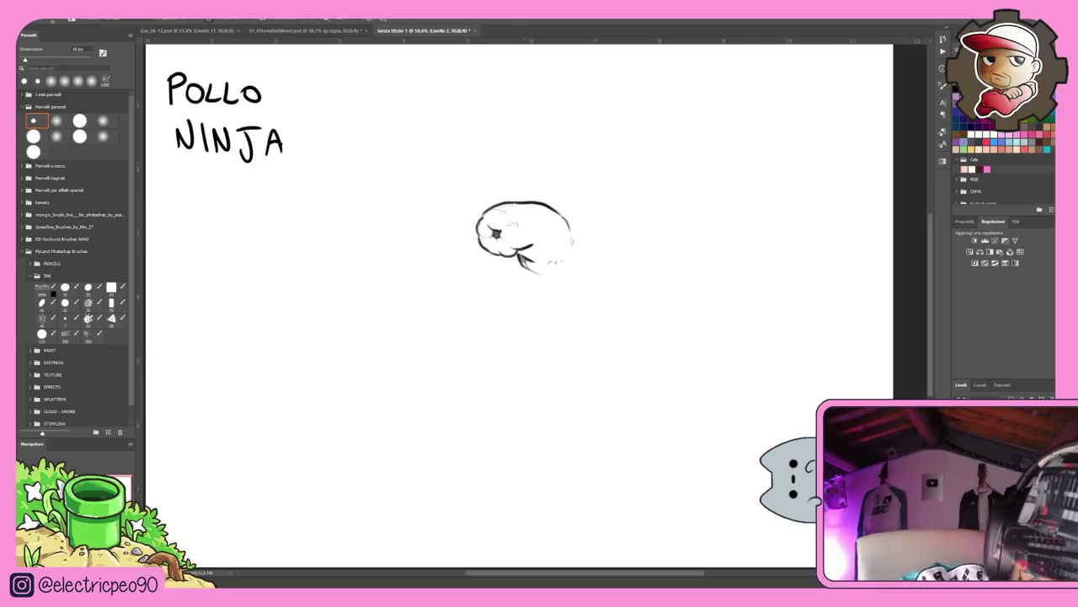
# Sketch the folded scarf wrapped around the base of the chicken's neck
pyautogui.moveTo(573, 226); pyautogui.dragTo(544, 275)
pyautogui.moveTo(513, 258)
pyautogui.mouseDown()
pyautogui.moveTo(599, 271)
pyautogui.moveTo(563, 285)
pyautogui.mouseUp()
pyautogui.moveTo(542, 292)
pyautogui.mouseDown()
pyautogui.moveTo(561, 294)
pyautogui.moveTo(553, 208)
pyautogui.mouseUp()
pyautogui.moveTo(563, 207); pyautogui.dragTo(583, 231)
# Sketch the scarf's long tail waving behind the neck and the chicken's outstretched right-hand wing
pyautogui.moveTo(603, 282); pyautogui.dragTo(698, 190)
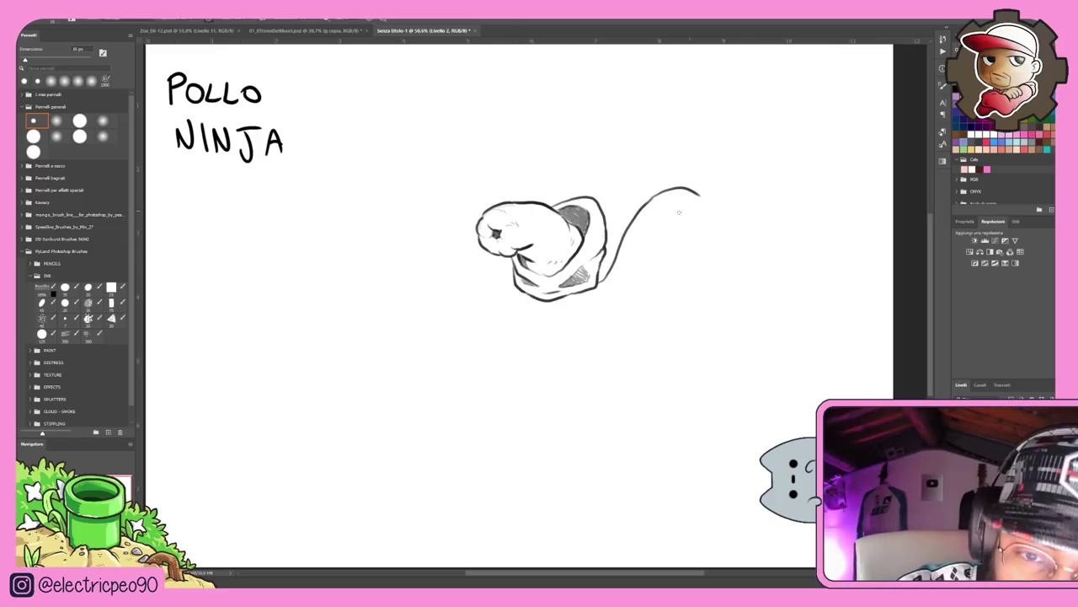
pyautogui.moveTo(605, 213); pyautogui.dragTo(709, 176)
pyautogui.moveTo(674, 194)
pyautogui.mouseDown()
pyautogui.moveTo(709, 192)
pyautogui.moveTo(760, 182)
pyautogui.moveTo(733, 217)
pyautogui.mouseUp()
pyautogui.moveTo(691, 278)
pyautogui.mouseDown()
pyautogui.moveTo(708, 251)
pyautogui.moveTo(780, 213)
pyautogui.mouseUp()
pyautogui.moveTo(706, 197)
pyautogui.mouseDown()
pyautogui.moveTo(709, 239)
pyautogui.moveTo(738, 220)
pyautogui.mouseUp()
pyautogui.moveTo(724, 223); pyautogui.dragTo(709, 234)
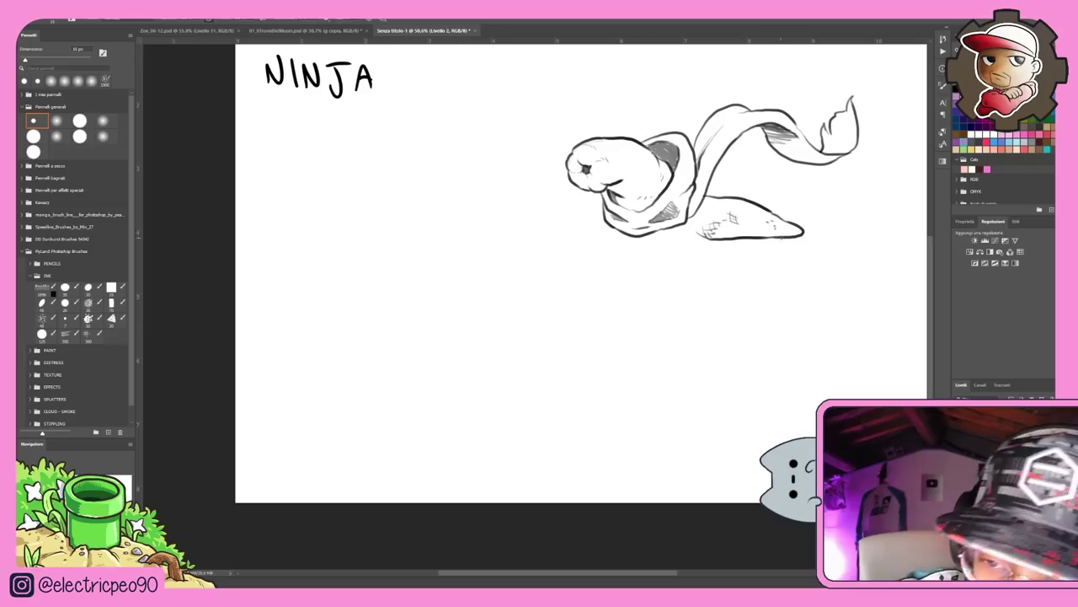
# Sketch a shaded kunai with a ring handle at the right-hand wing's tip and start the opposite wing
pyautogui.moveTo(785, 239); pyautogui.dragTo(772, 318)
pyautogui.moveTo(801, 255)
pyautogui.mouseDown()
pyautogui.moveTo(773, 317)
pyautogui.moveTo(781, 305)
pyautogui.mouseUp()
pyautogui.moveTo(791, 221); pyautogui.dragTo(795, 199)
pyautogui.moveTo(796, 202); pyautogui.dragTo(804, 187)
pyautogui.moveTo(609, 189)
pyautogui.mouseDown()
pyautogui.moveTo(546, 205)
pyautogui.moveTo(612, 226)
pyautogui.mouseUp()
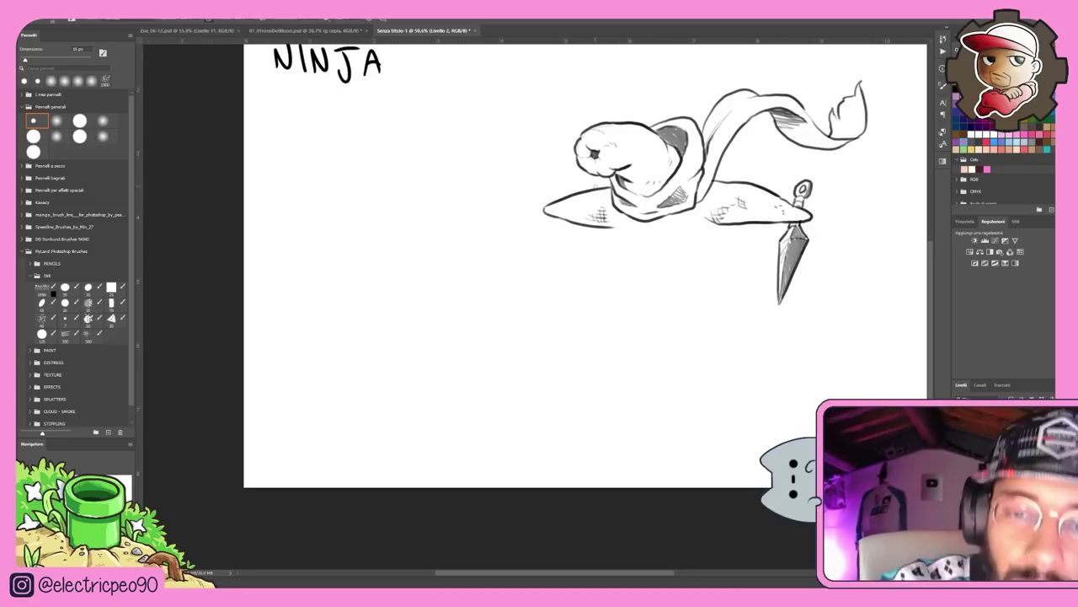
# Sketch a large four-pointed shuriken held by the left-hand wing, with centre creases and hatched shading
pyautogui.moveTo(580, 162); pyautogui.dragTo(488, 182)
pyautogui.moveTo(488, 182)
pyautogui.mouseDown()
pyautogui.moveTo(509, 226)
pyautogui.moveTo(493, 286)
pyautogui.mouseUp()
pyautogui.moveTo(493, 286); pyautogui.dragTo(552, 248)
pyautogui.moveTo(552, 248); pyautogui.dragTo(603, 244)
pyautogui.moveTo(529, 224); pyautogui.dragTo(501, 272)
pyautogui.moveTo(547, 220); pyautogui.dragTo(588, 245)
pyautogui.moveTo(564, 192); pyautogui.dragTo(594, 175)
pyautogui.moveTo(553, 219); pyautogui.dragTo(597, 233)
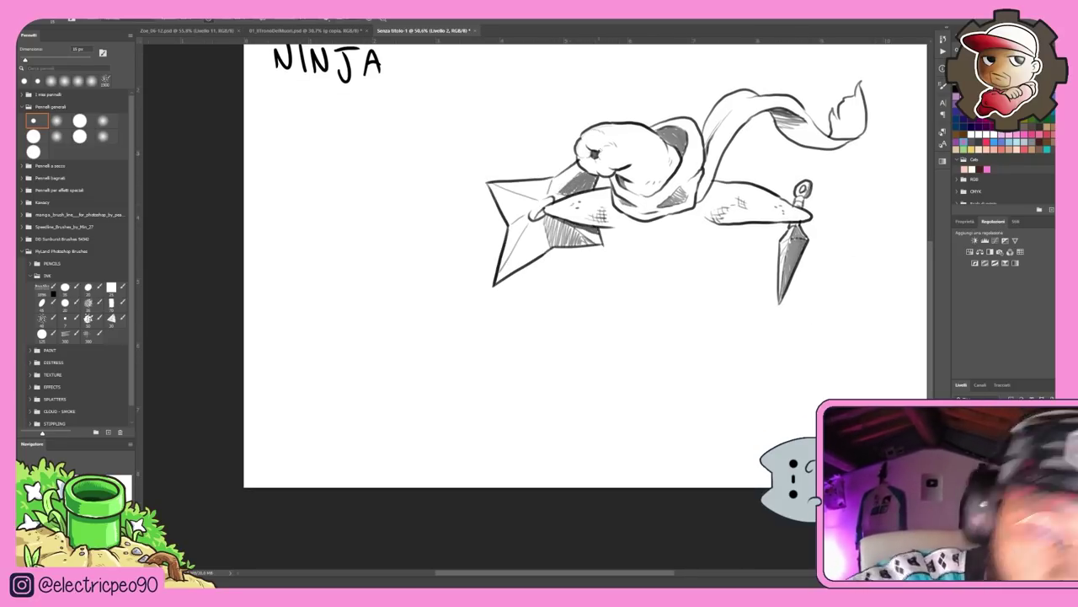
# Sketch the chicken's round torso beneath the wings and a waist belt with pouches
pyautogui.moveTo(674, 278); pyautogui.dragTo(672, 259)
pyautogui.moveTo(612, 210); pyautogui.dragTo(730, 231)
pyautogui.moveTo(623, 230); pyautogui.dragTo(627, 283)
pyautogui.moveTo(627, 268); pyautogui.dragTo(710, 276)
pyautogui.moveTo(726, 251); pyautogui.dragTo(741, 284)
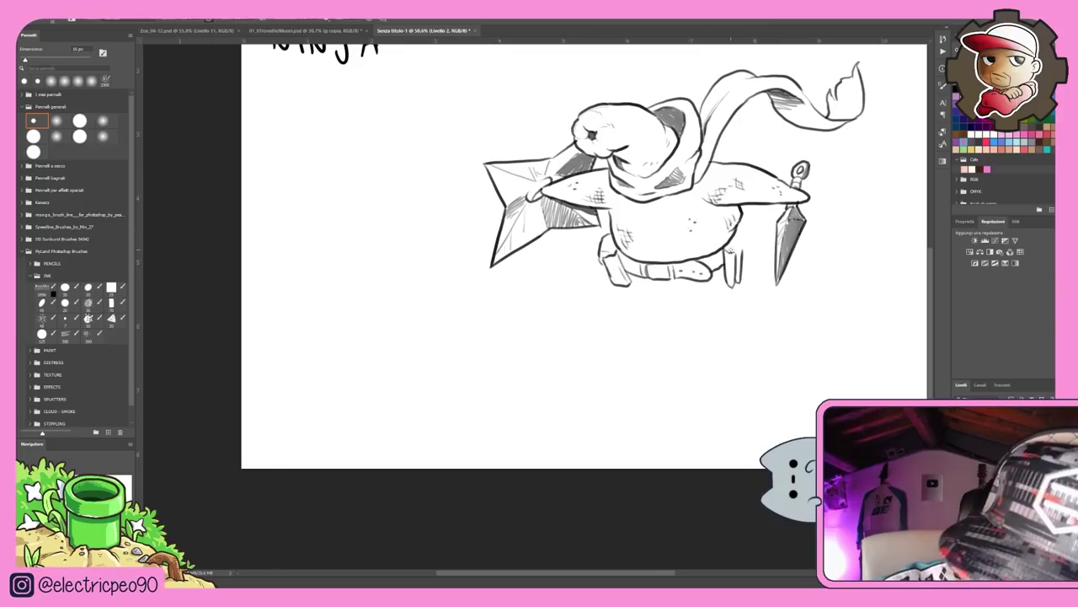
# Sketch the chicken's wide thighs and bone-ended legs below the belt, and add a knotted headband around the neck stump
pyautogui.moveTo(742, 225); pyautogui.dragTo(729, 248)
pyautogui.moveTo(605, 275); pyautogui.dragTo(595, 333)
pyautogui.moveTo(642, 286)
pyautogui.mouseDown()
pyautogui.moveTo(627, 317)
pyautogui.moveTo(627, 376)
pyautogui.mouseUp()
pyautogui.moveTo(627, 376); pyautogui.dragTo(613, 396)
pyautogui.moveTo(662, 310); pyautogui.dragTo(738, 307)
pyautogui.moveTo(747, 225); pyautogui.dragTo(775, 243)
pyautogui.moveTo(792, 261); pyautogui.dragTo(742, 310)
pyautogui.moveTo(801, 324)
pyautogui.mouseDown()
pyautogui.moveTo(819, 364)
pyautogui.moveTo(843, 371)
pyautogui.mouseUp()
pyautogui.moveTo(741, 236); pyautogui.dragTo(717, 382)
pyautogui.moveTo(608, 251); pyautogui.dragTo(613, 293)
pyautogui.moveTo(590, 246)
pyautogui.mouseDown()
pyautogui.moveTo(679, 153)
pyautogui.moveTo(714, 180)
pyautogui.mouseUp()
pyautogui.moveTo(675, 212)
pyautogui.mouseDown()
pyautogui.moveTo(636, 222)
pyautogui.moveTo(607, 255)
pyautogui.mouseUp()
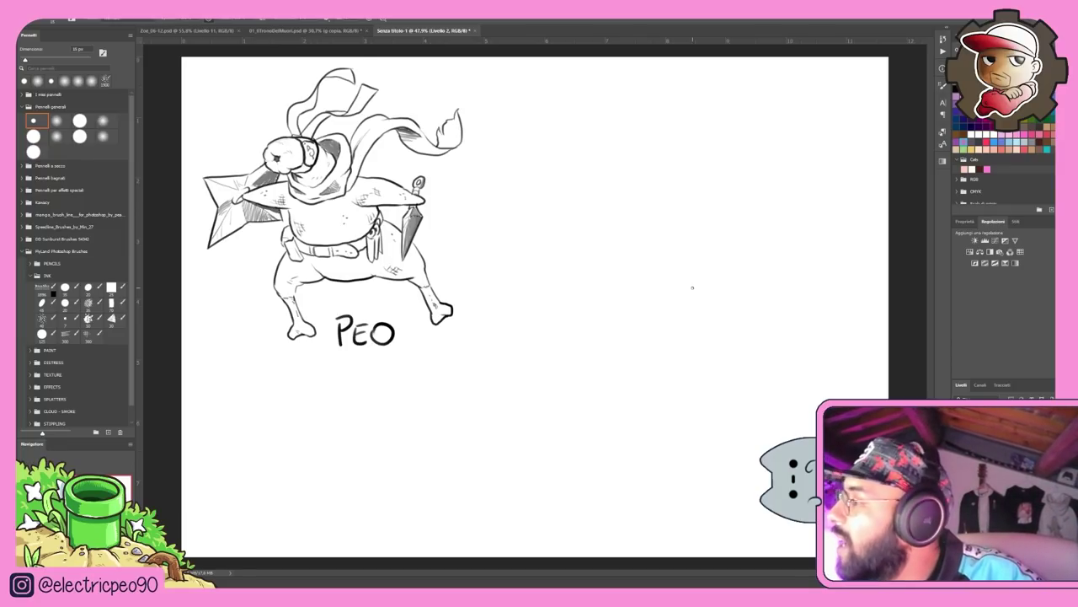
# Copy the "KAKEBUSHI NO JUTSU!" bird drawing from the Discord boss-chat and paste it onto the Photoshop canvas
pyautogui.hotkey('alt', 'Tab')
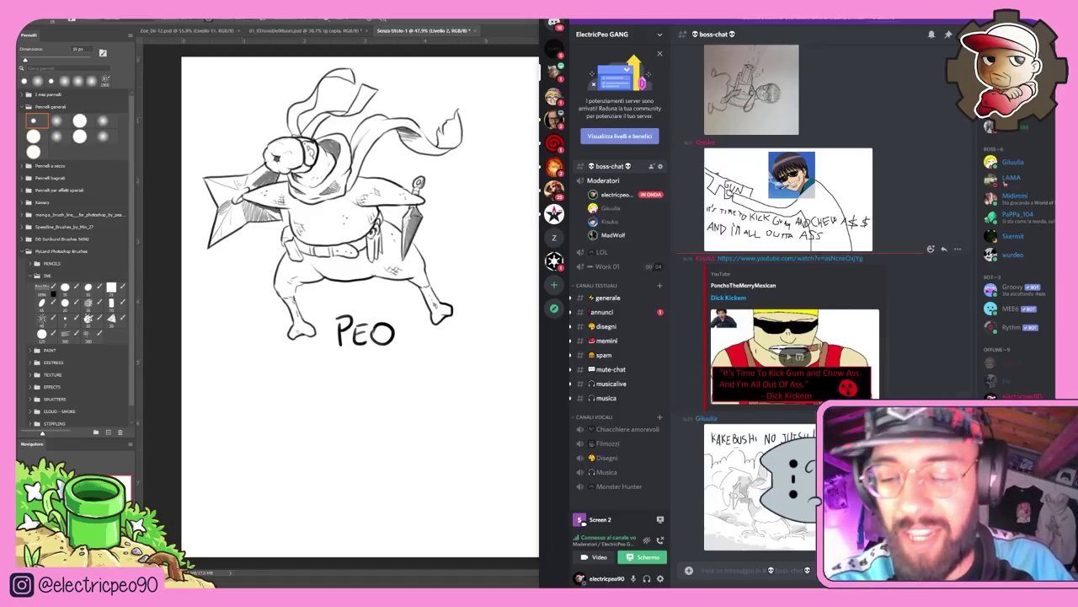
pyautogui.click(759, 486)
pyautogui.click(440, 31)
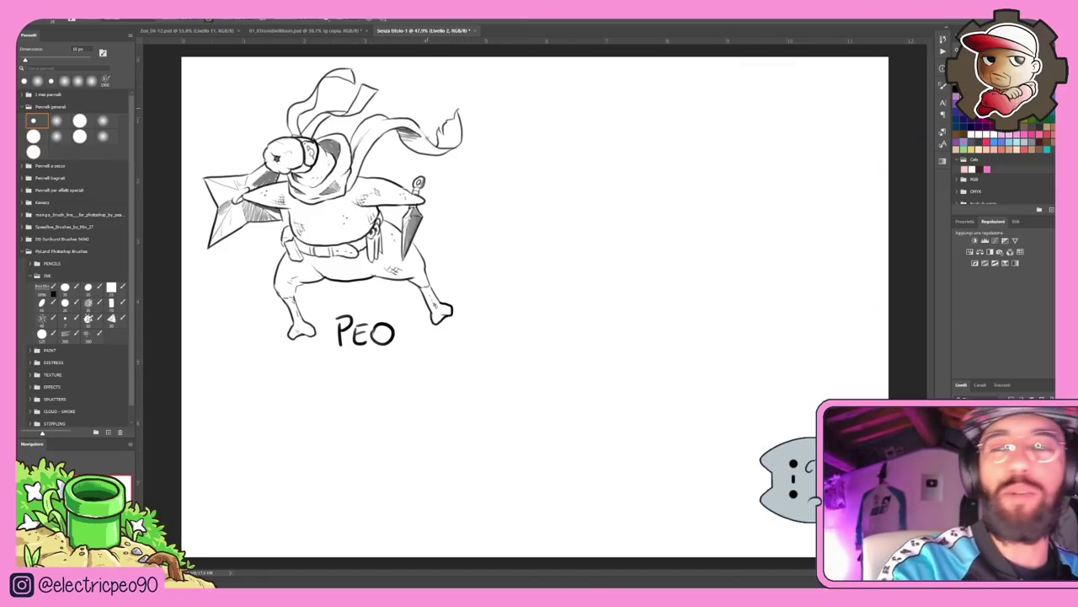
pyautogui.hotkey('ctrl', 'v')
# Move the pasted bird drawing beside the ninja chicken and enlarge it to fill the canvas's upper-right area
pyautogui.moveTo(635, 344)
pyautogui.mouseDown()
pyautogui.moveTo(714, 249)
pyautogui.moveTo(726, 198)
pyautogui.mouseUp()
pyautogui.hotkey('ctrl', 't')
pyautogui.moveTo(725, 238); pyautogui.dragTo(819, 299)
pyautogui.press('Return')
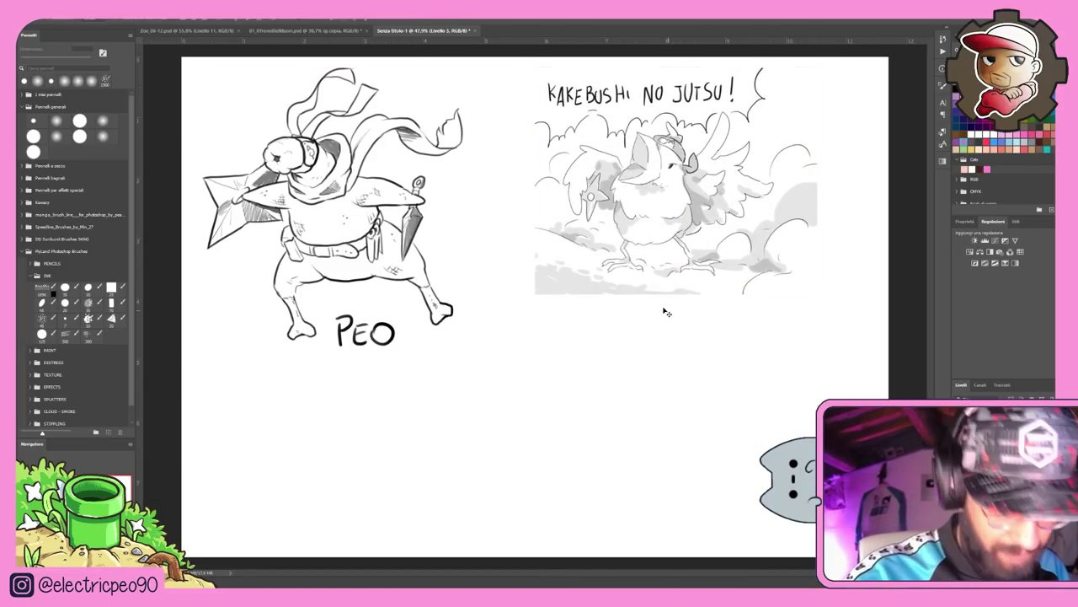
# Hand-letter the artist's nickname beneath the bird drawing with the brush, undoing strokes on the way
pyautogui.press('b')
pyautogui.moveTo(670, 304)
pyautogui.mouseDown()
pyautogui.moveTo(679, 329)
pyautogui.moveTo(665, 314)
pyautogui.moveTo(696, 327)
pyautogui.moveTo(707, 303)
pyautogui.mouseUp()
pyautogui.hotkey('ctrl', 'z')
pyautogui.hotkey('ctrl', 'z')
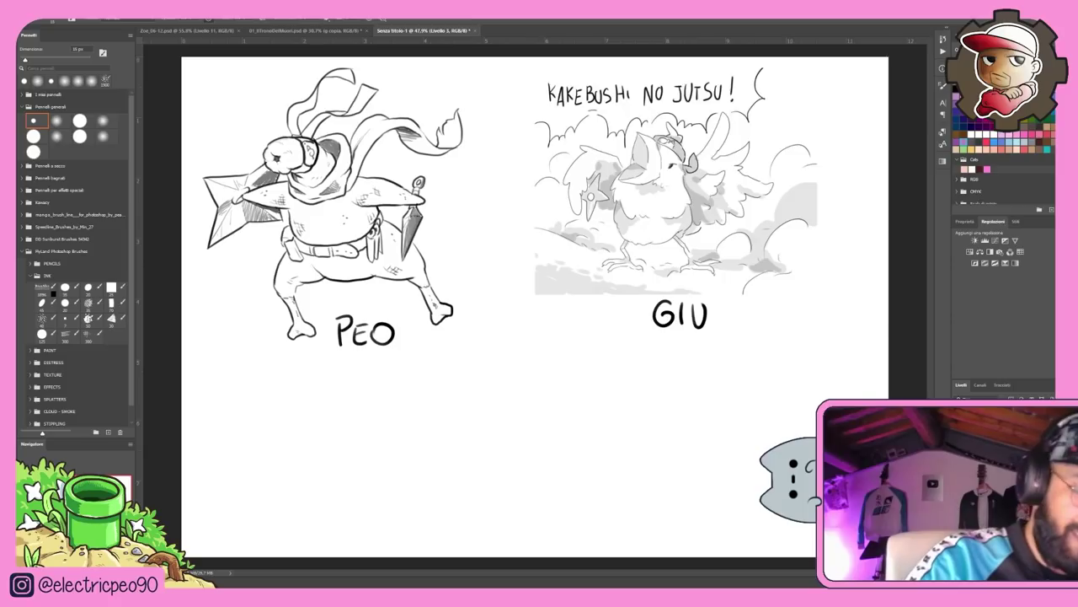
# Copy the masked rooster photo from the Discord boss-chat into the Photoshop canvas and place it enlarged beneath the ninja chicken
pyautogui.hotkey('alt', 'Tab')
pyautogui.press('Escape')
pyautogui.click(815, 300)
pyautogui.rightClick(815, 300)
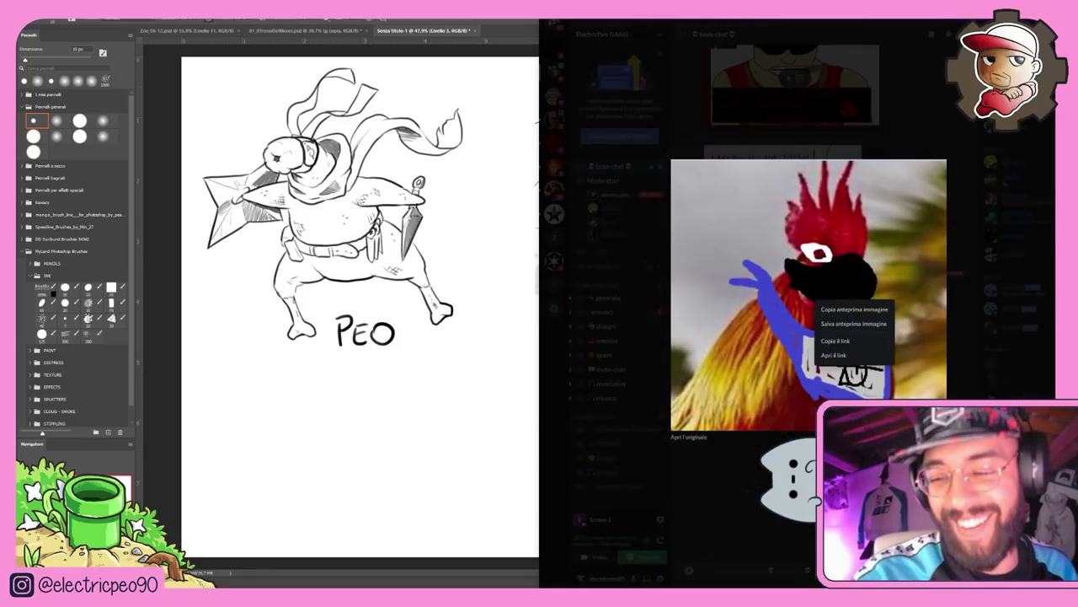
pyautogui.click(855, 340)
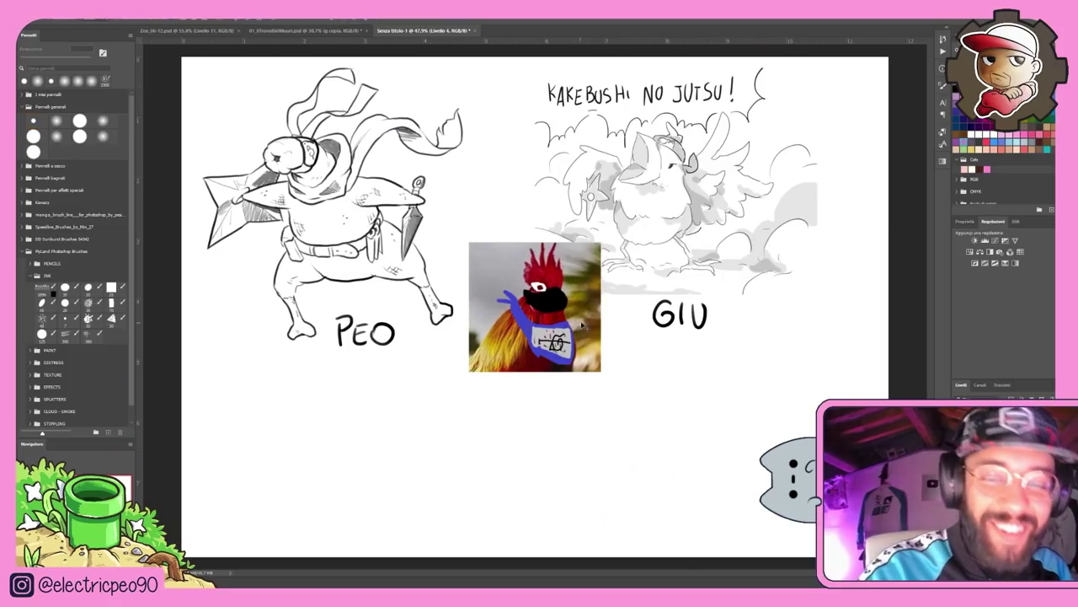
pyautogui.moveTo(572, 329); pyautogui.dragTo(378, 469)
pyautogui.press('Return')
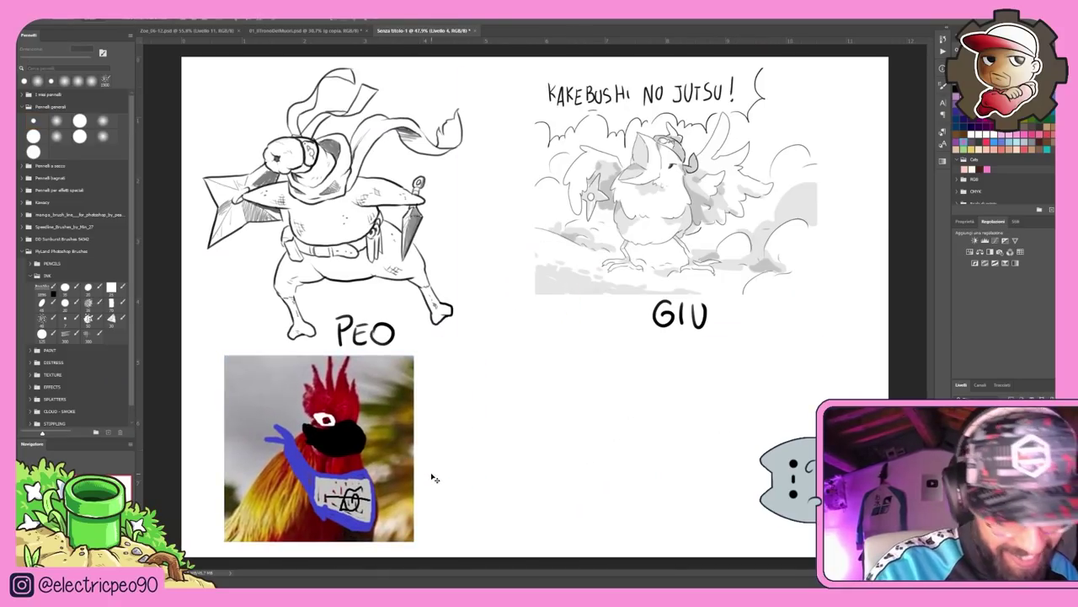
# Hand-letter the artist's nickname with the brush beside the rooster photo
pyautogui.press('b')
pyautogui.moveTo(420, 422); pyautogui.dragTo(421, 440)
pyautogui.moveTo(431, 423); pyautogui.dragTo(431, 439)
pyautogui.moveTo(433, 440); pyautogui.dragTo(443, 433)
pyautogui.moveTo(454, 426); pyautogui.dragTo(461, 440)
pyautogui.moveTo(468, 423); pyautogui.dragTo(469, 433)
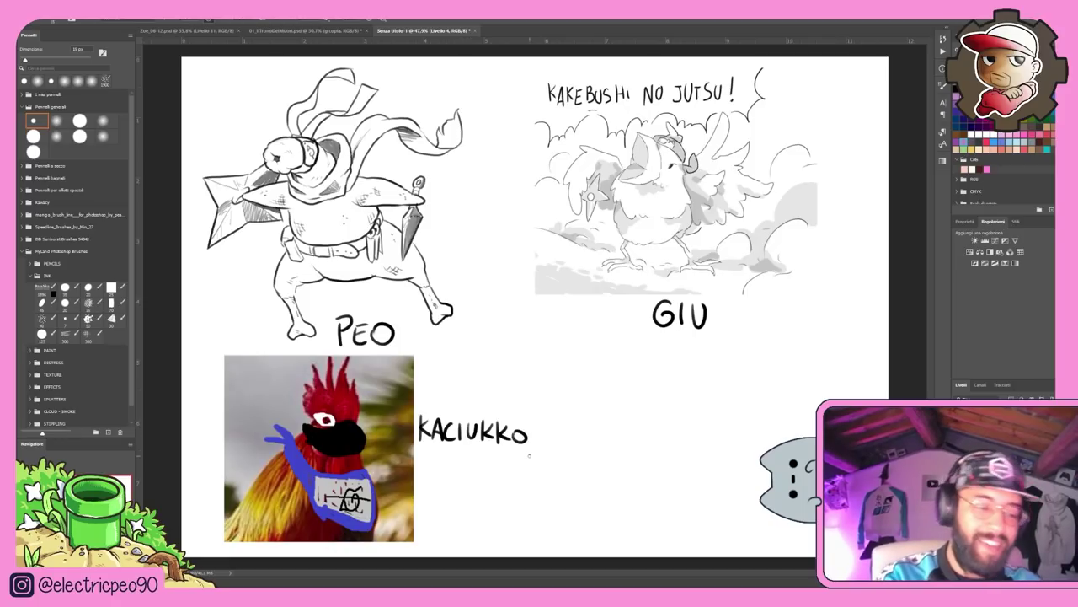
# Bring the pencil sketch of the kneeling sword fighter from Discord onto the Photoshop canvas and enlarge it beneath the bird drawing
pyautogui.hotkey('alt', 'Tab')
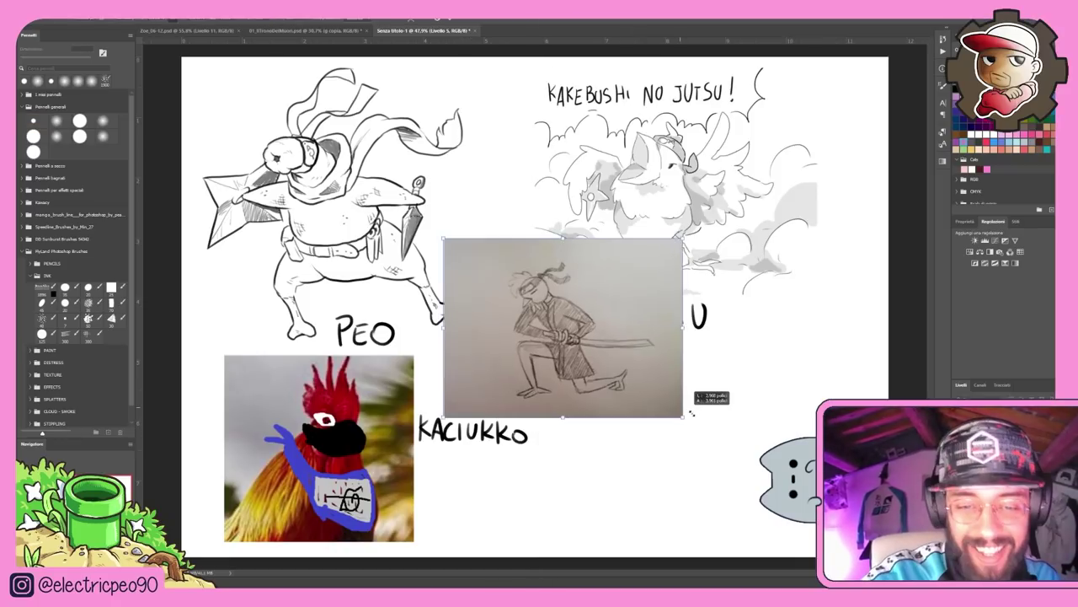
pyautogui.moveTo(686, 418)
pyautogui.mouseDown()
pyautogui.moveTo(777, 465)
pyautogui.moveTo(821, 504)
pyautogui.moveTo(789, 508)
pyautogui.moveTo(800, 533)
pyautogui.mouseUp()
pyautogui.press('Return')
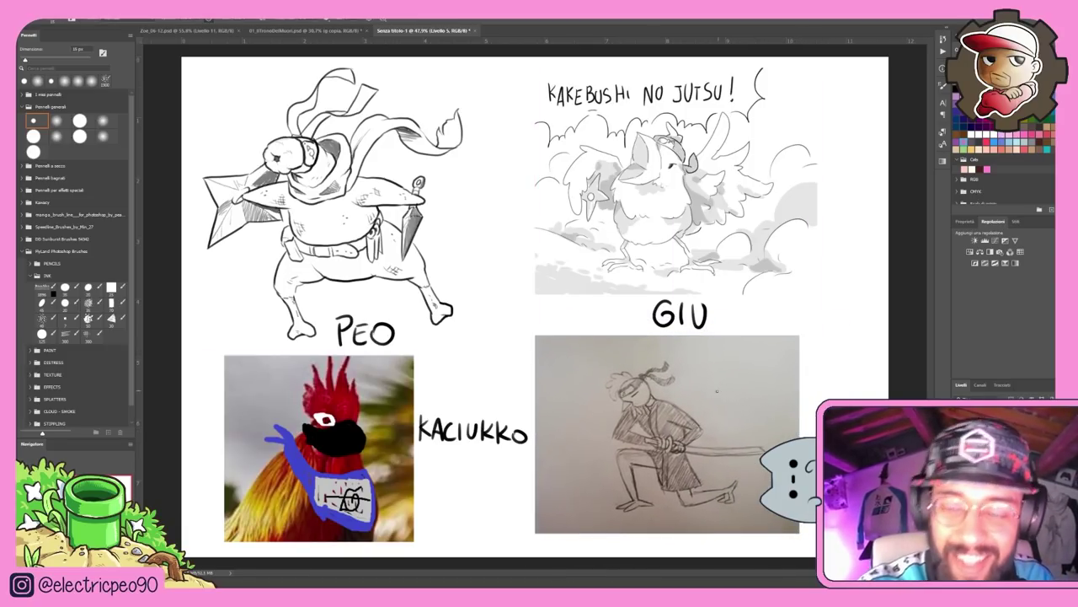
# Hand-letter the artist's nickname over the blank upper-right area of the kneeling sword fighter sketch
pyautogui.moveTo(704, 398)
pyautogui.mouseDown()
pyautogui.moveTo(706, 379)
pyautogui.moveTo(741, 398)
pyautogui.mouseUp()
pyautogui.moveTo(730, 389); pyautogui.dragTo(747, 396)
pyautogui.moveTo(747, 374)
pyautogui.mouseDown()
pyautogui.moveTo(748, 396)
pyautogui.moveTo(767, 397)
pyautogui.mouseUp()
pyautogui.moveTo(767, 375)
pyautogui.mouseDown()
pyautogui.moveTo(768, 397)
pyautogui.moveTo(792, 391)
pyautogui.moveTo(789, 408)
pyautogui.mouseUp()
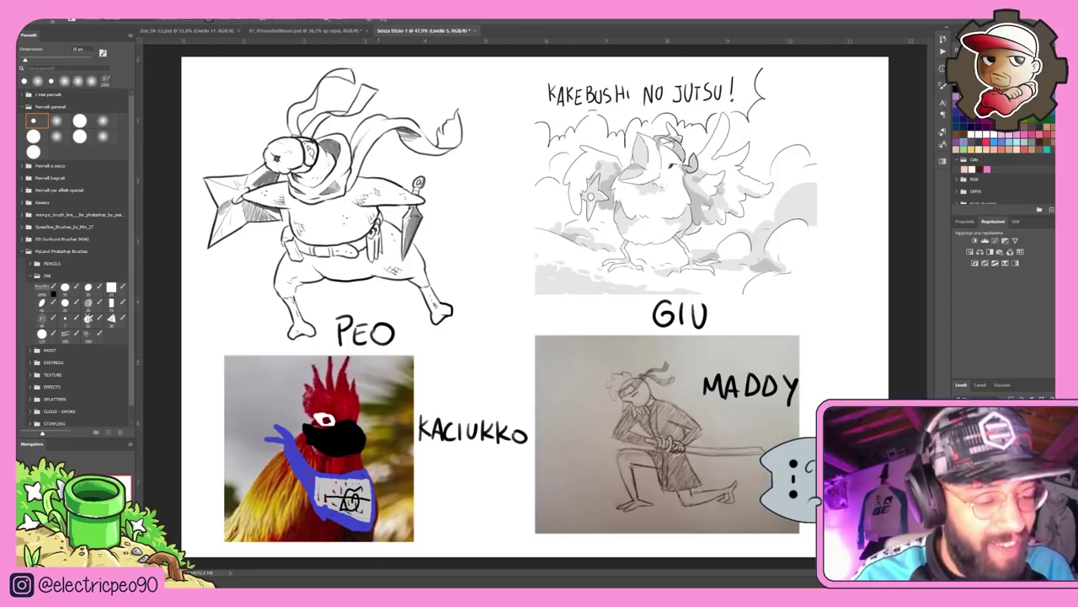
# Switch to Discord and check the latest images posted in the boss-chat
pyautogui.hotkey('alt', 'Tab')
pyautogui.click(813, 525)
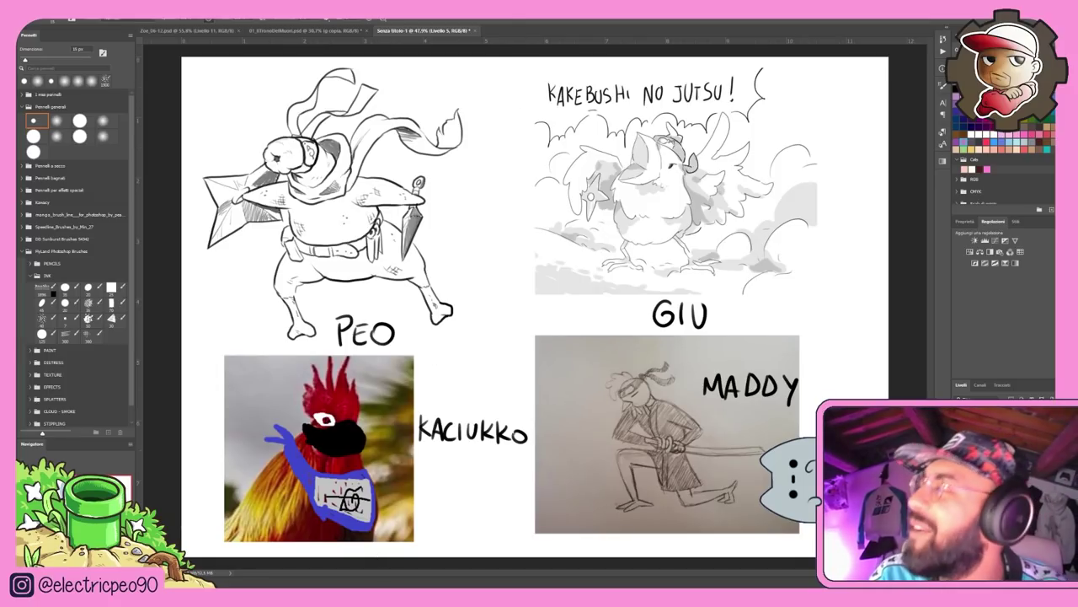
pyautogui.hotkey('alt', 'Tab')
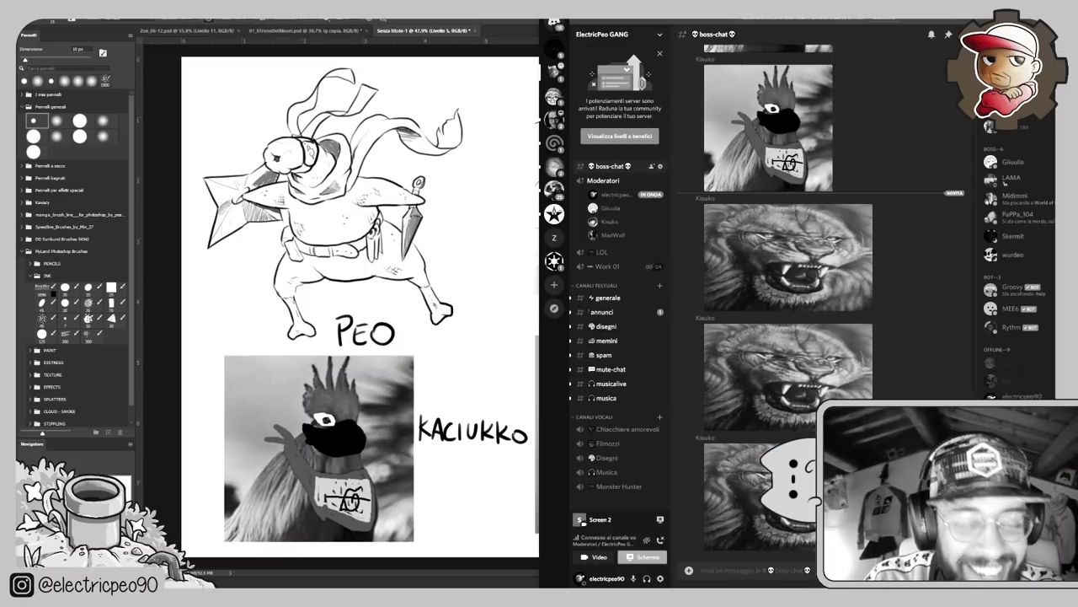